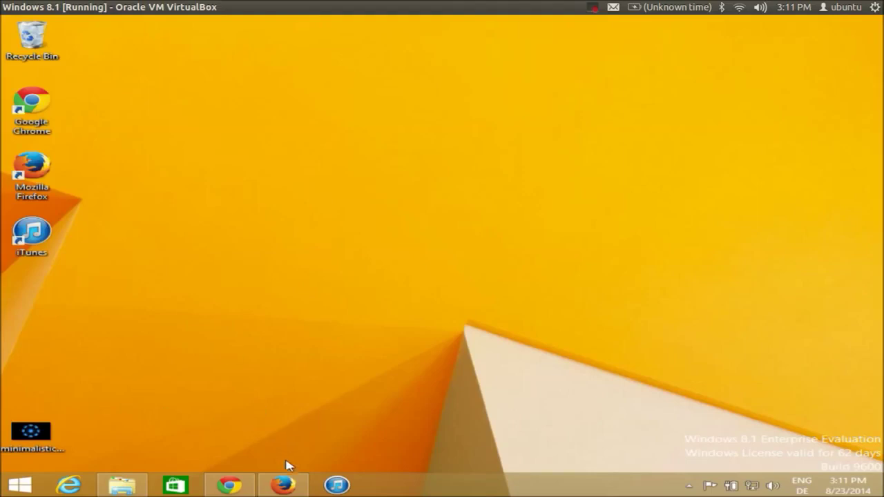
Switch to Firefox and review the Mac OS X Yosemite Skin Pack page down to its download link
{"action": "left_click", "coordinate": [283, 485]}
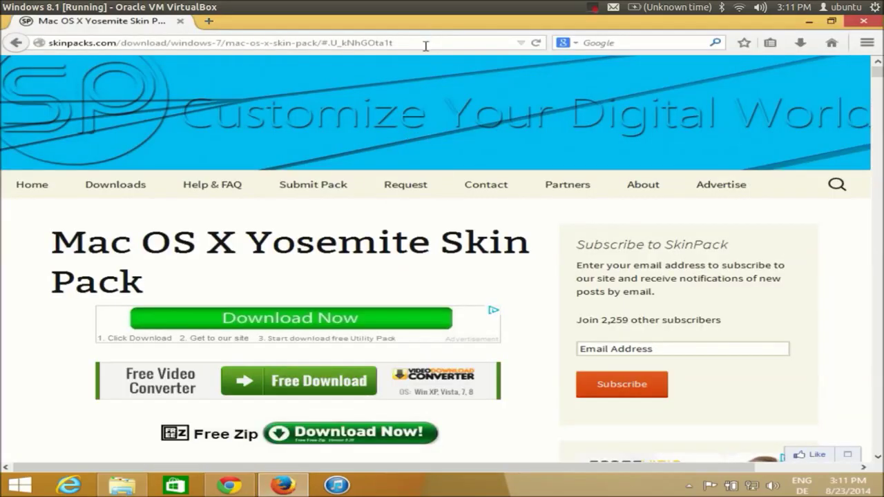
{"action": "left_click_drag", "start_coordinate": [426, 45], "coordinate": [43, 45]}
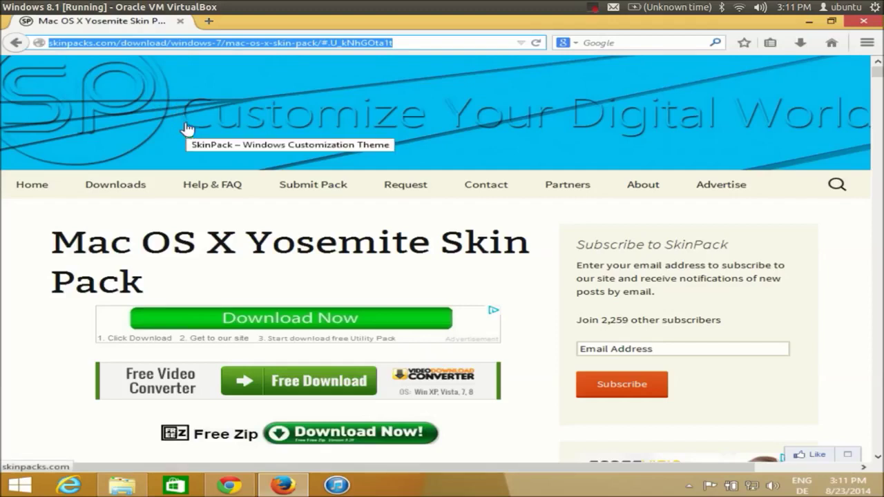
{"action": "mouse_move", "coordinate": [178, 203]}
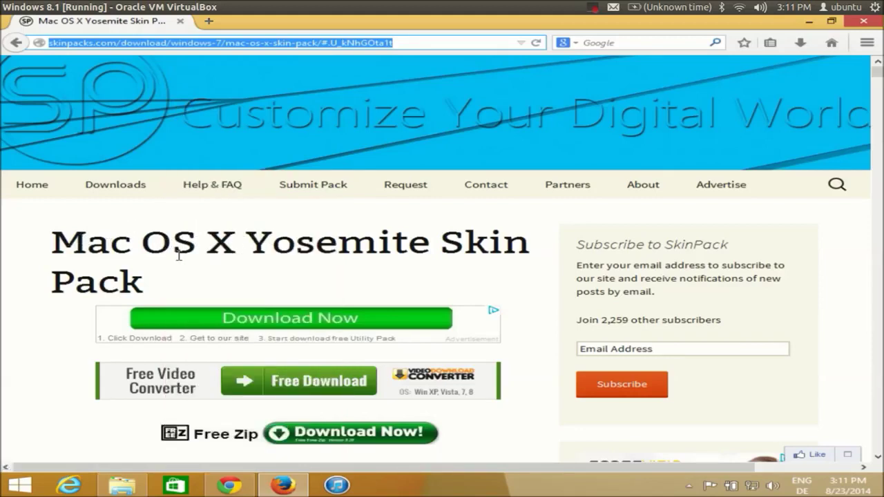
{"action": "scroll", "coordinate": [178, 250], "scroll_direction": "down", "scroll_amount": 15}
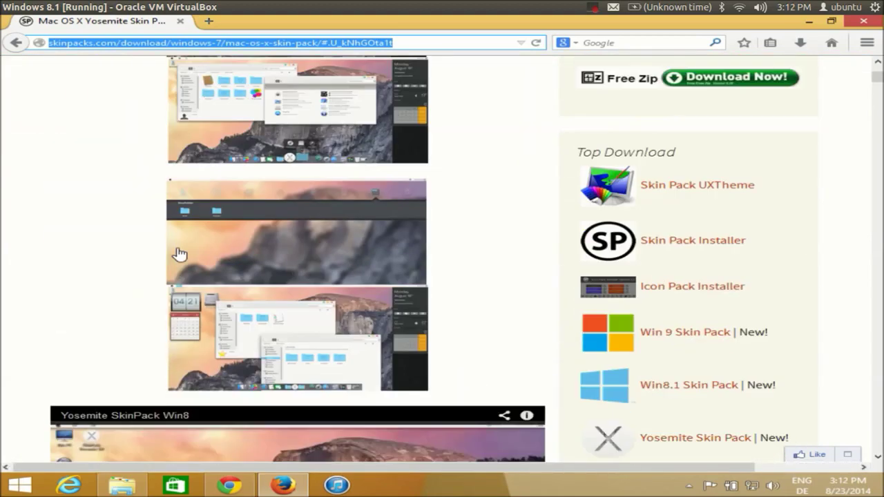
{"action": "scroll", "coordinate": [178, 255], "scroll_direction": "down", "scroll_amount": 10}
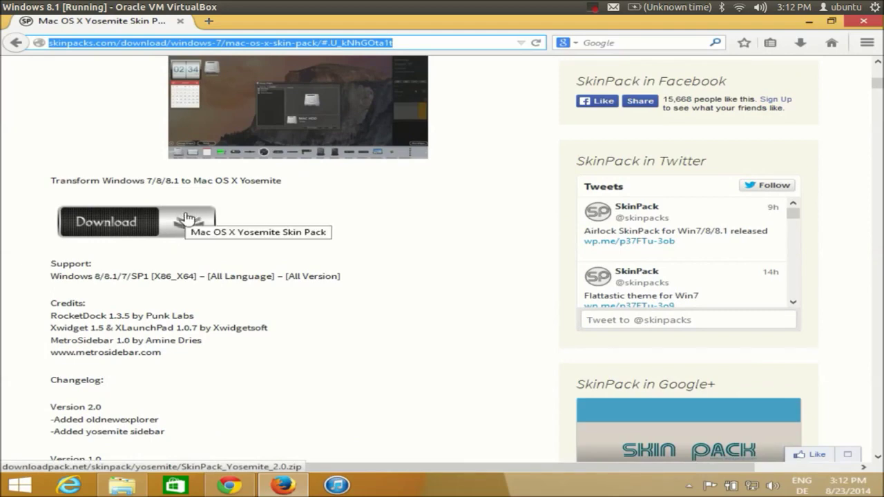
Switch to File Explorer and extract the SkinPack_Yosemite_2.0 zip archive in the yosemite folder to its default destination
{"action": "left_click", "coordinate": [108, 490]}
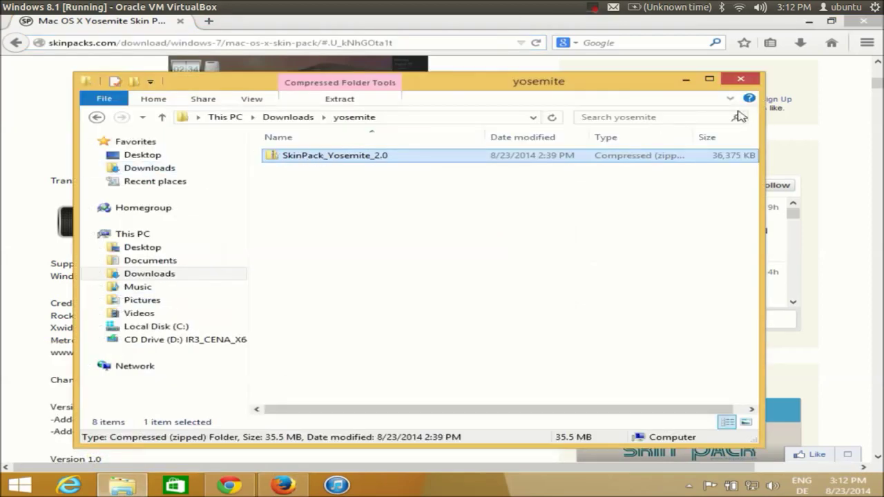
{"action": "left_click", "coordinate": [709, 79]}
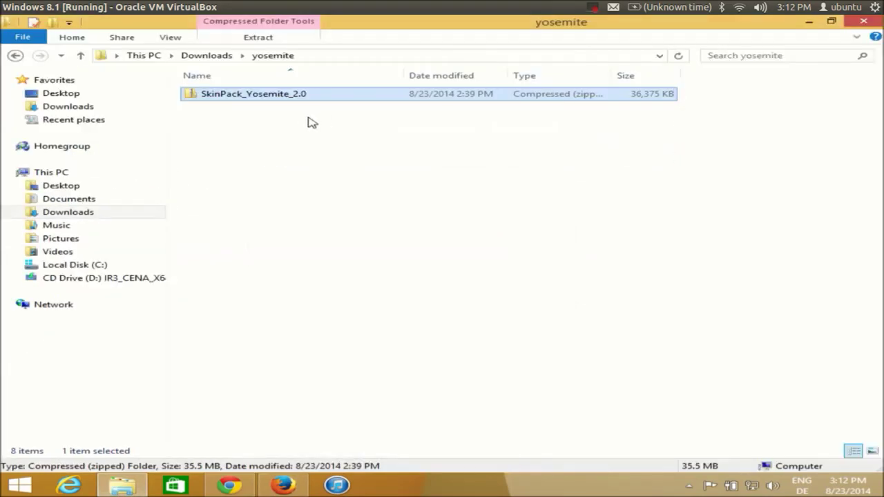
{"action": "right_click", "coordinate": [286, 95]}
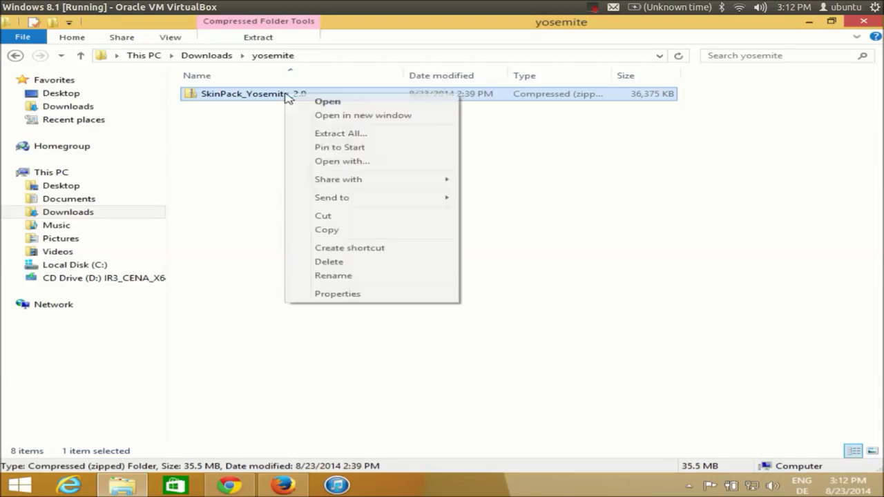
{"action": "left_click", "coordinate": [308, 134]}
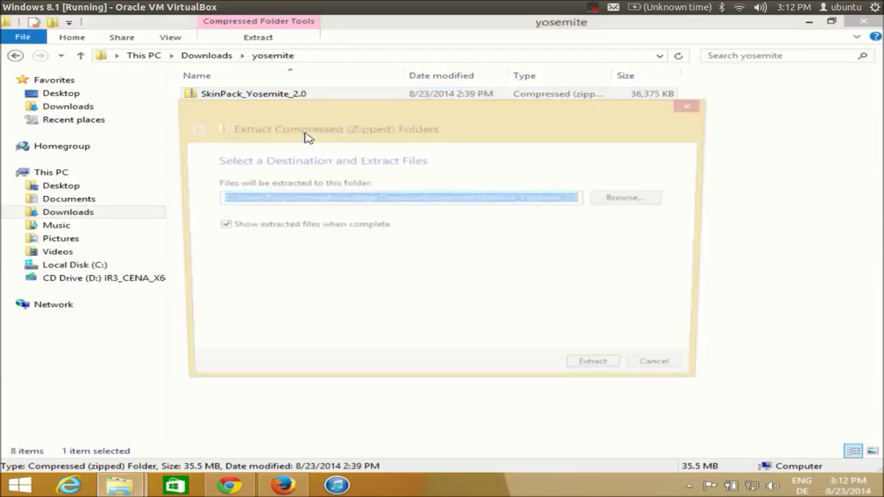
{"action": "left_click", "coordinate": [611, 373]}
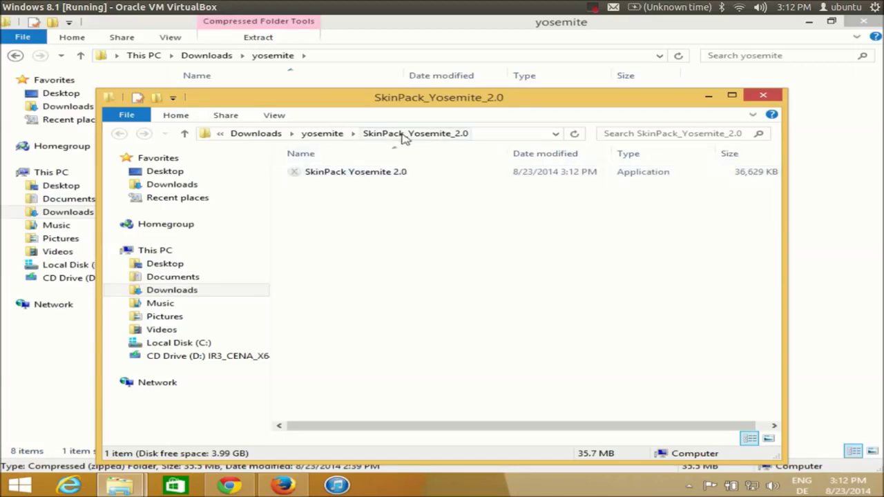
Close the extra File Explorer window and open the extracted SkinPack_Yosemite_2.0 folder
{"action": "left_click", "coordinate": [335, 134]}
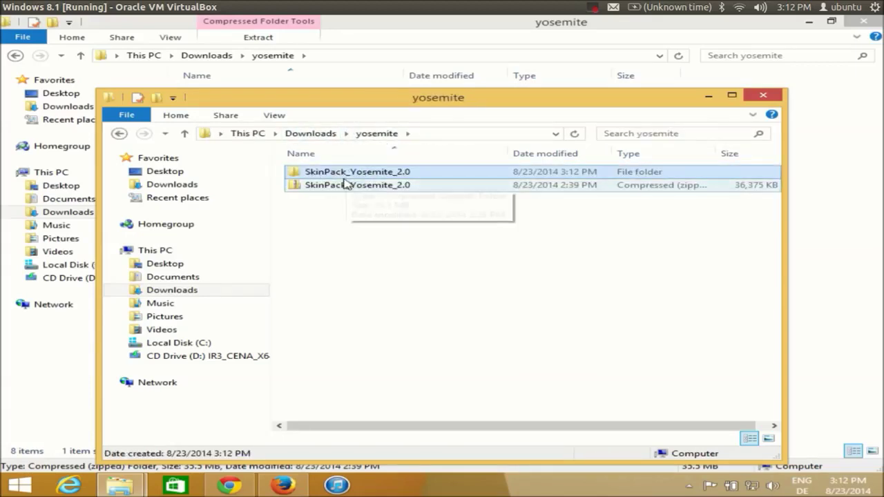
{"action": "left_click", "coordinate": [762, 97]}
{"action": "double_click", "coordinate": [330, 99]}
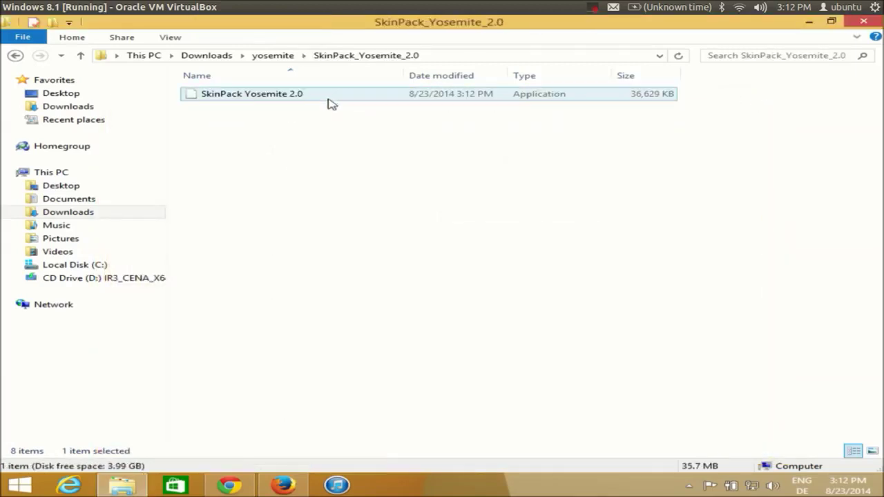
Run the SkinPack Yosemite 2.0 application as administrator and minimize the open windows behind it
{"action": "right_click", "coordinate": [280, 96]}
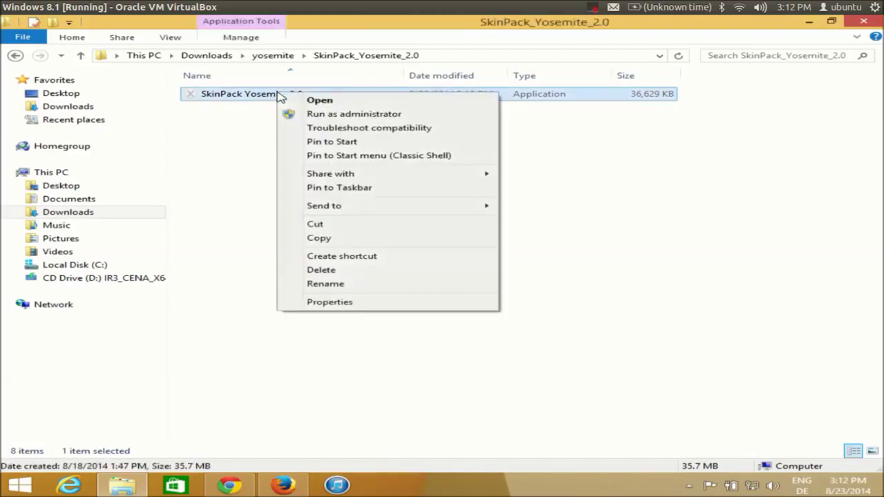
{"action": "left_click", "coordinate": [327, 115]}
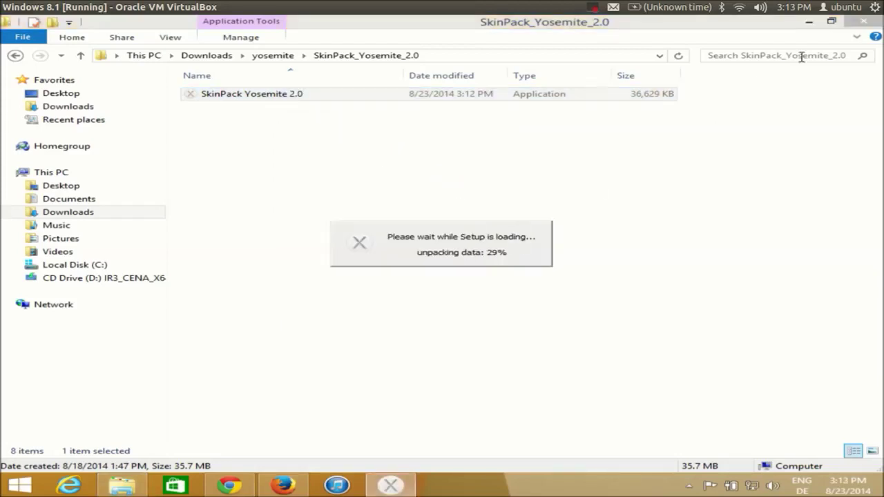
{"action": "left_click", "coordinate": [812, 26]}
{"action": "left_click", "coordinate": [808, 26]}
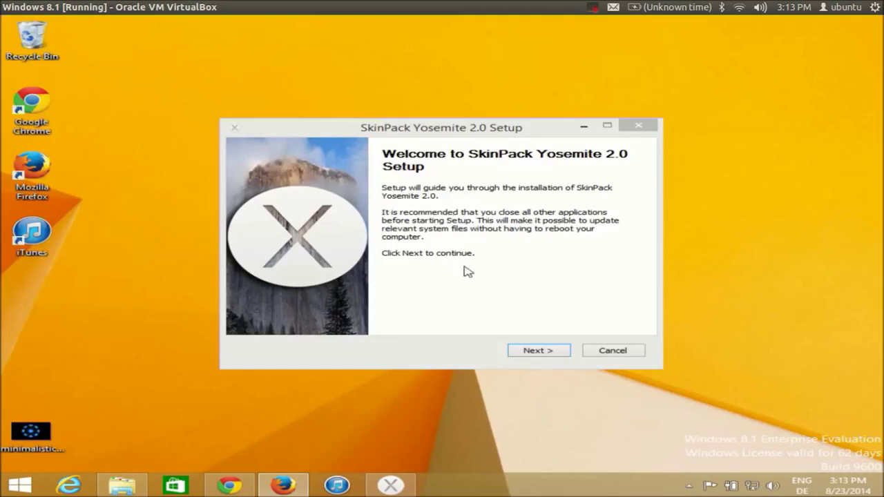
Read through the SkinPack Yosemite 2.0 license agreement, accept its terms and continue the setup
{"action": "left_click", "coordinate": [534, 351]}
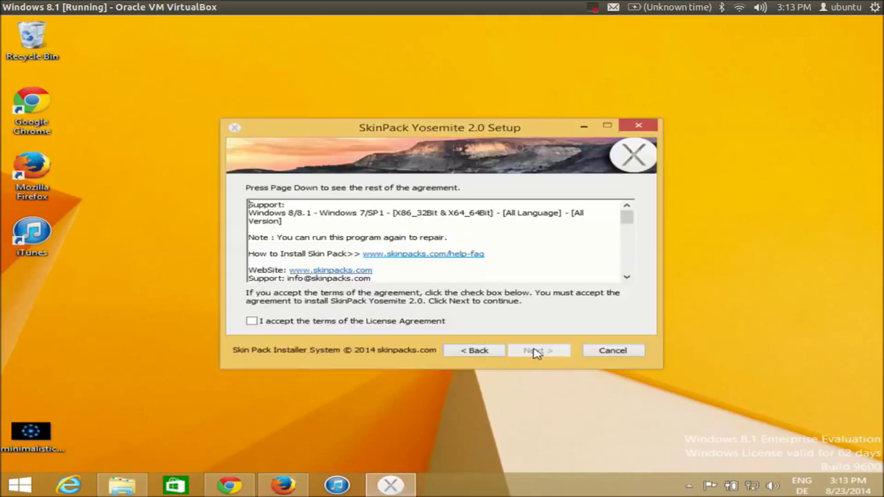
{"action": "left_click_drag", "start_coordinate": [627, 217], "coordinate": [629, 261]}
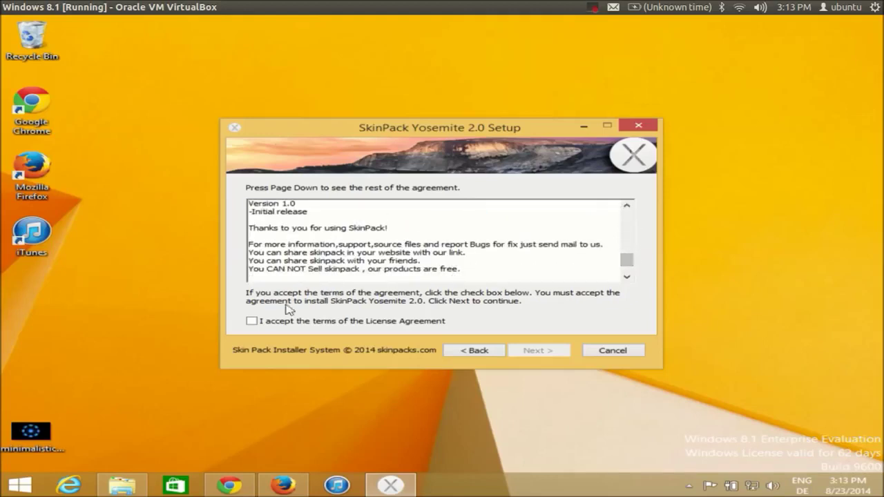
{"action": "left_click", "coordinate": [263, 322]}
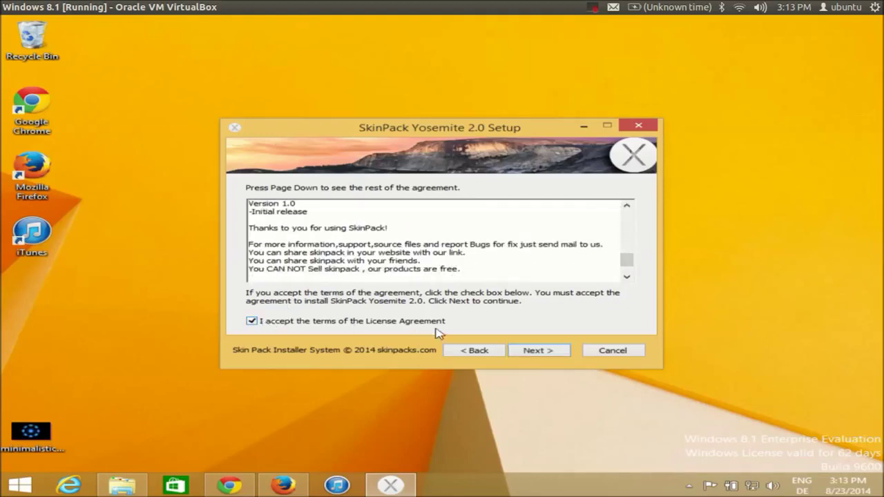
{"action": "left_click", "coordinate": [550, 354]}
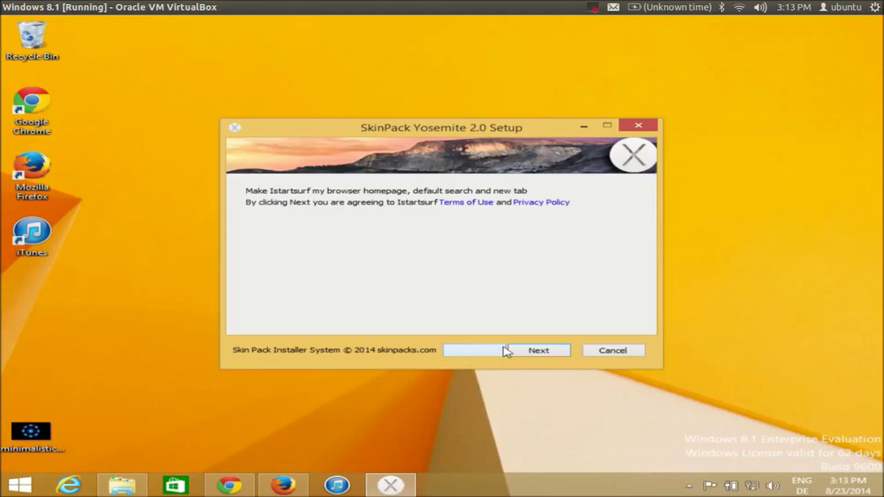
Decline the bundled Istartsurf and Optimizer Pro offers to reach the component selection
{"action": "left_click", "coordinate": [458, 355]}
{"action": "left_click", "coordinate": [572, 304]}
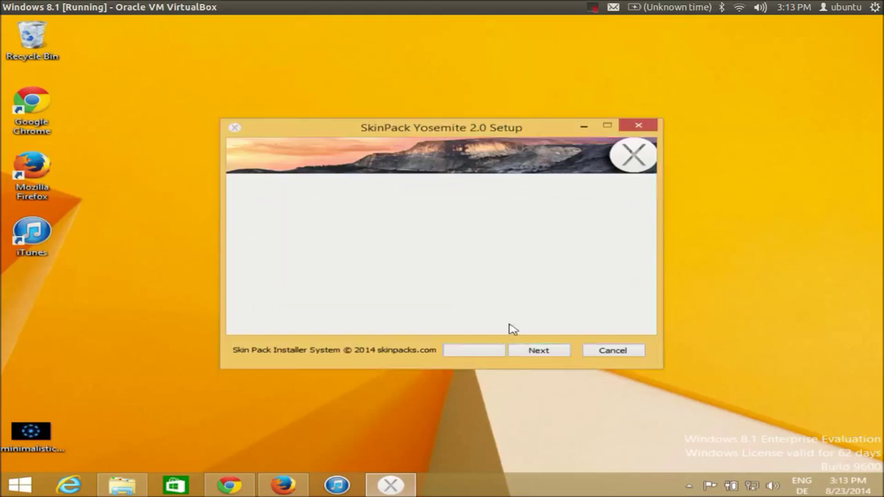
{"action": "left_click", "coordinate": [463, 353]}
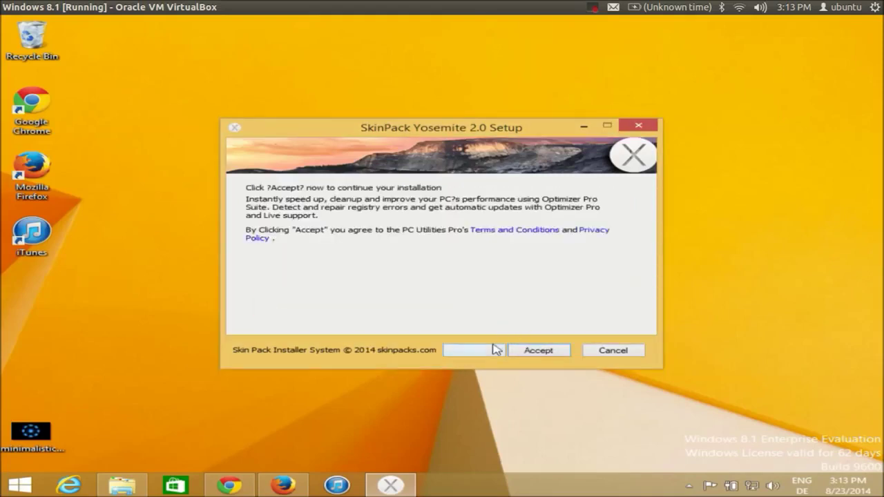
{"action": "left_click", "coordinate": [492, 353]}
{"action": "left_click", "coordinate": [486, 354]}
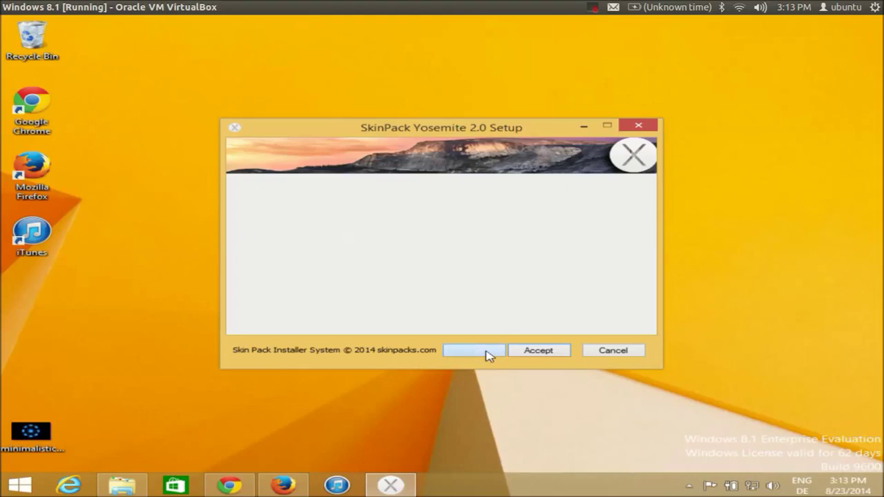
{"action": "left_click", "coordinate": [487, 354]}
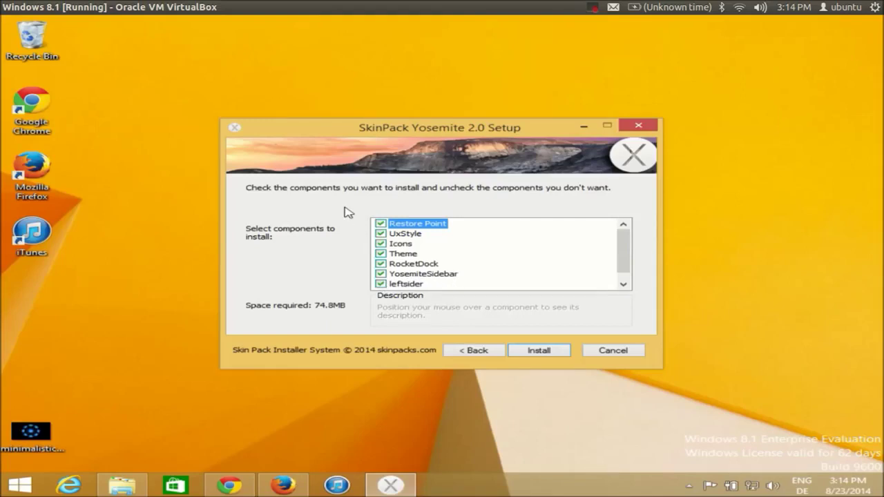
Start installing SkinPack Yosemite 2.0 with all the preselected components
{"action": "left_click_drag", "start_coordinate": [377, 128], "coordinate": [377, 118]}
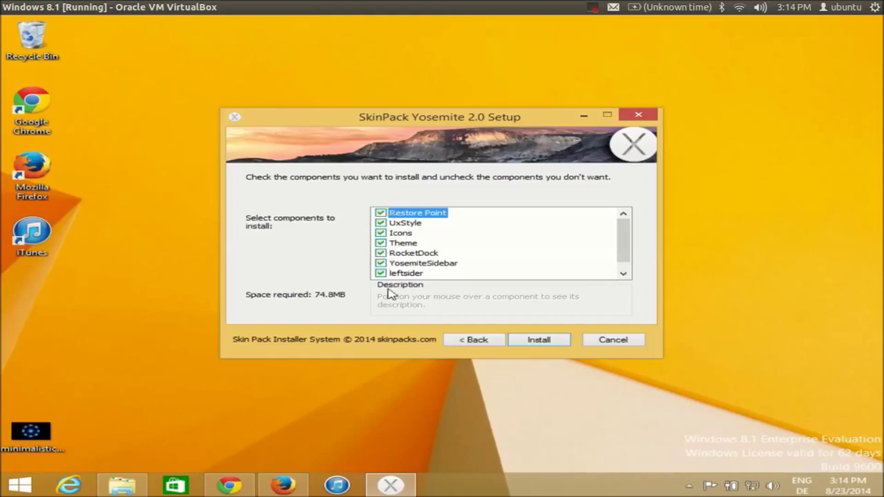
{"action": "left_click", "coordinate": [541, 343]}
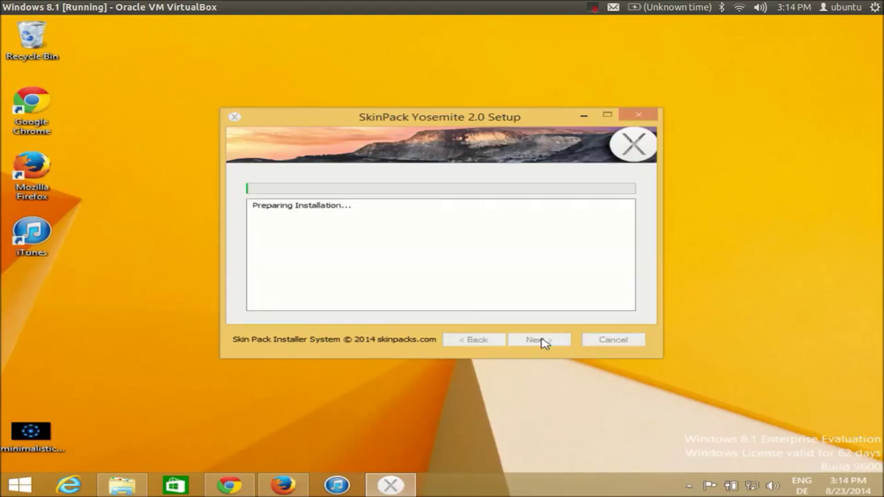
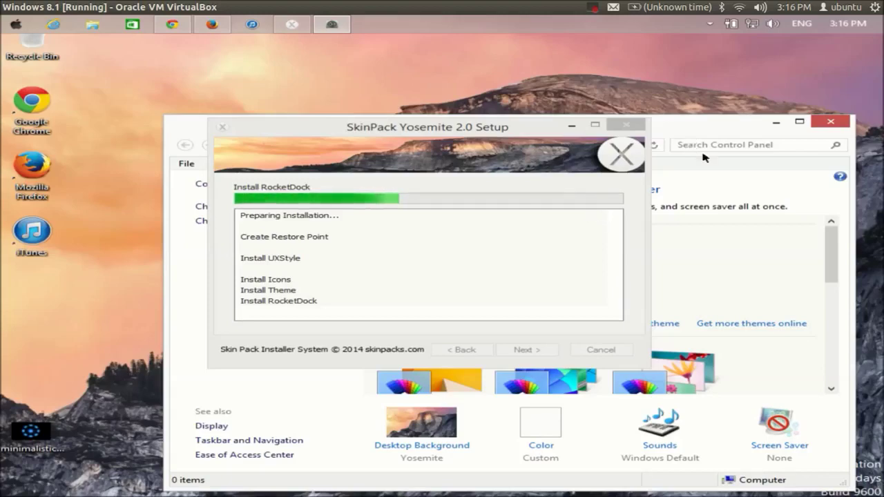
{"action": "left_click_drag", "start_coordinate": [719, 133], "coordinate": [673, 31]}
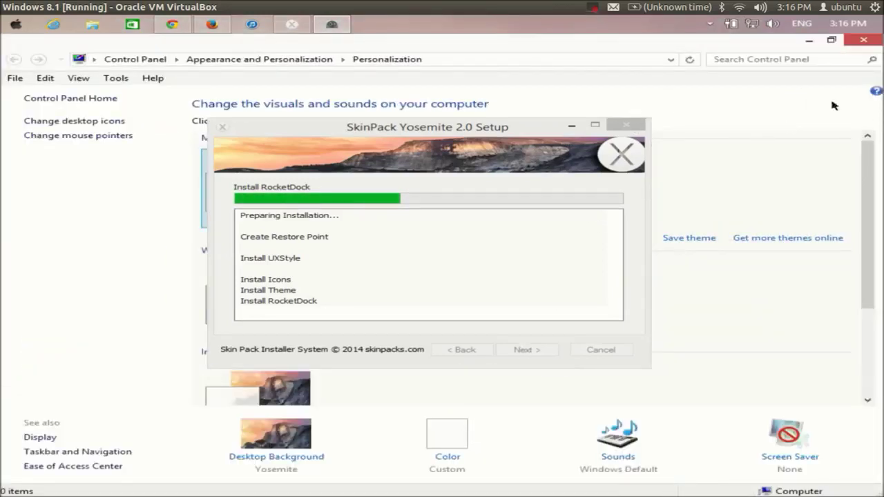
{"action": "left_click", "coordinate": [832, 40]}
{"action": "left_click_drag", "start_coordinate": [705, 131], "coordinate": [689, 101]}
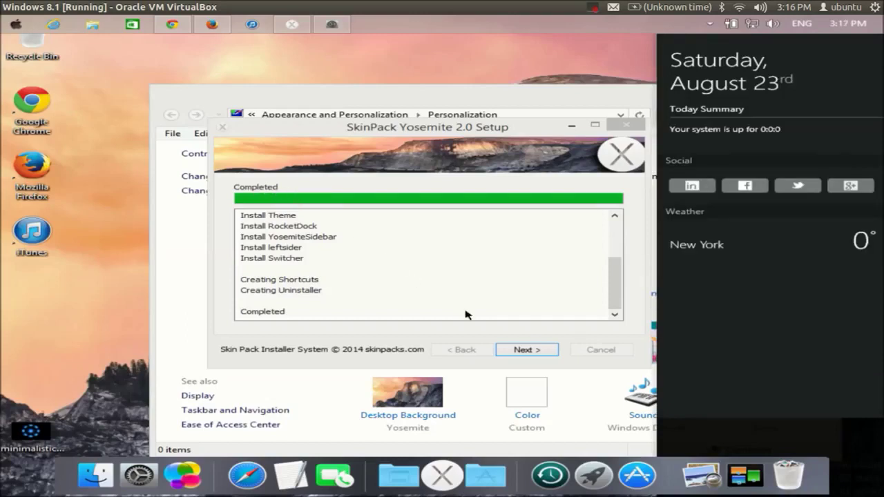
Finish the SkinPack Yosemite 2.0 setup and close the Personalization window
{"action": "left_click", "coordinate": [529, 350]}
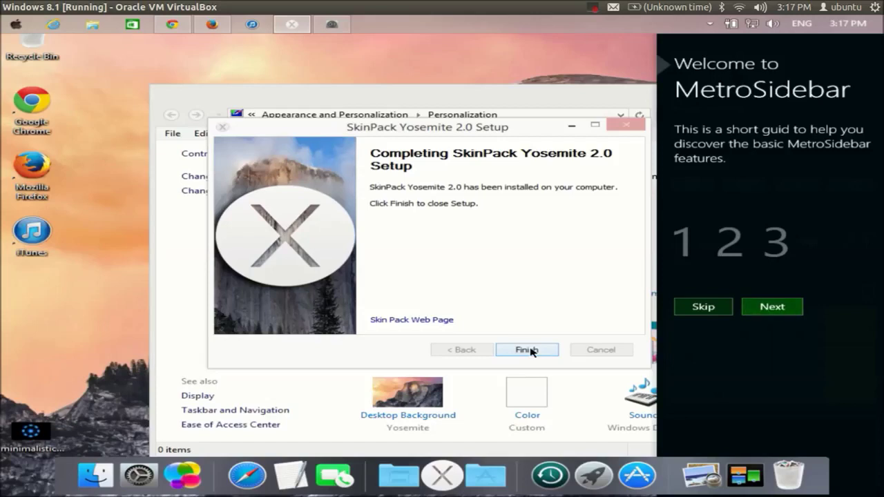
{"action": "left_click", "coordinate": [528, 350]}
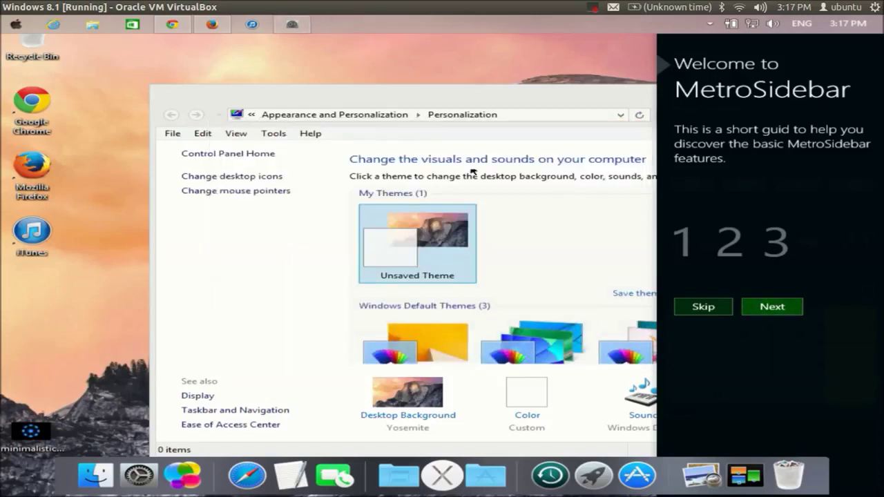
{"action": "left_click_drag", "start_coordinate": [454, 98], "coordinate": [328, 84]}
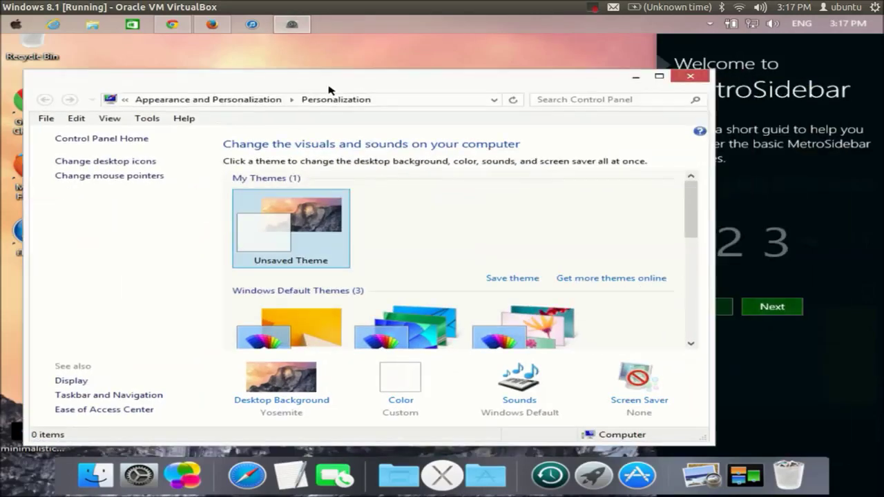
{"action": "left_click", "coordinate": [691, 76]}
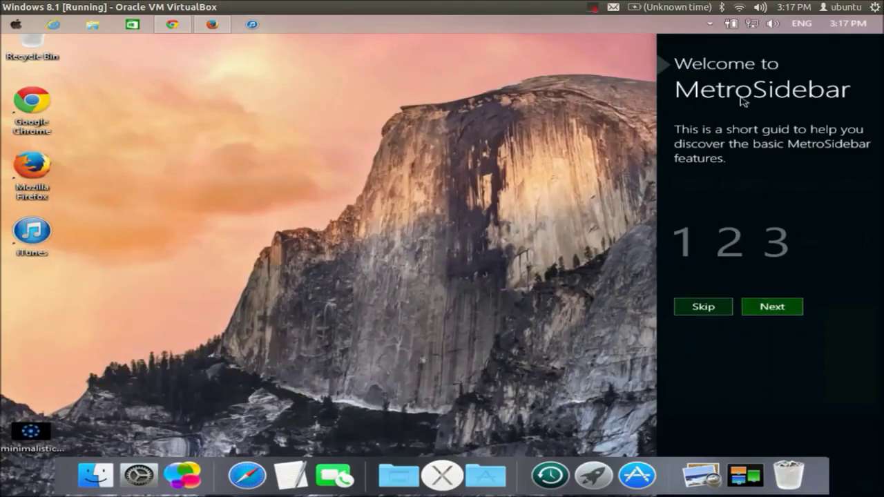
Go through the three-part MetroSidebar welcome guide and dismiss it
{"action": "left_click", "coordinate": [758, 308]}
{"action": "left_click", "coordinate": [719, 313]}
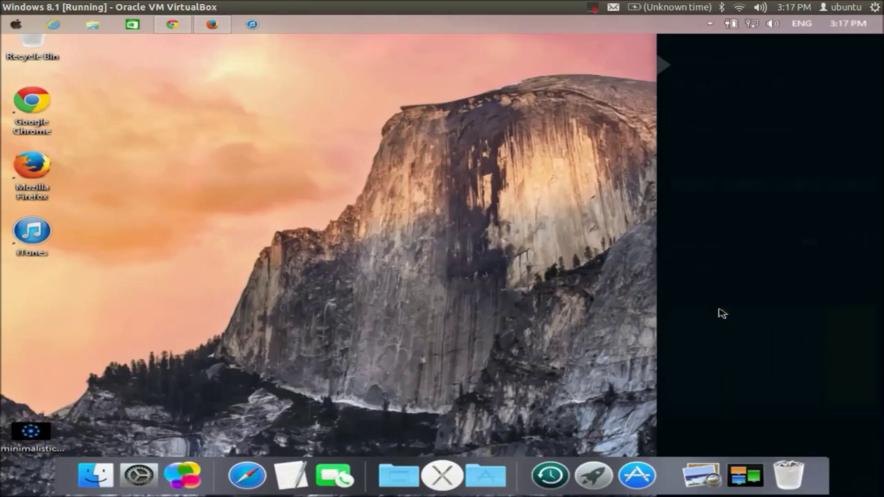
{"action": "left_click", "coordinate": [720, 311]}
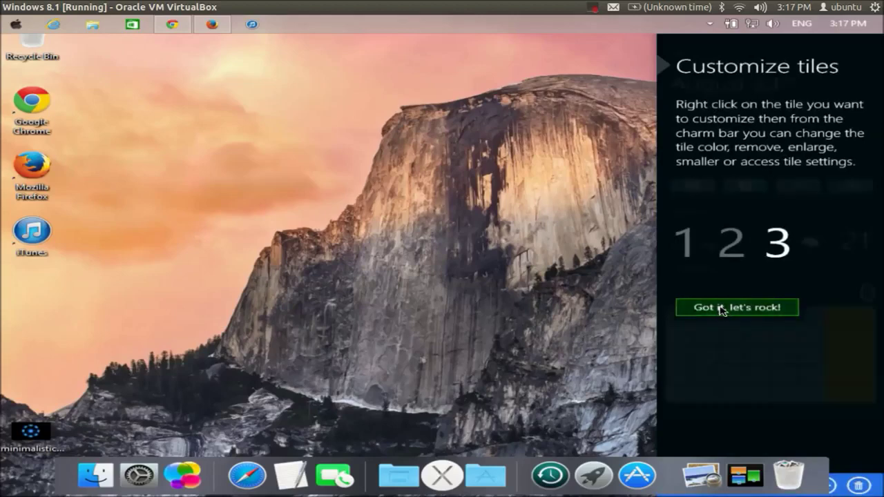
{"action": "left_click", "coordinate": [720, 310]}
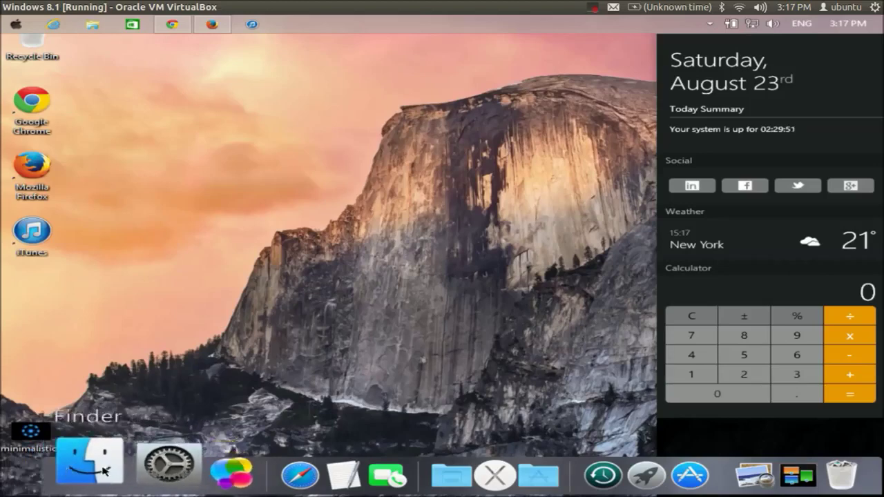
Look at the Control Panel from the dock and the user's home folder in the Desktop stack, closing both windows
{"action": "left_click", "coordinate": [135, 470]}
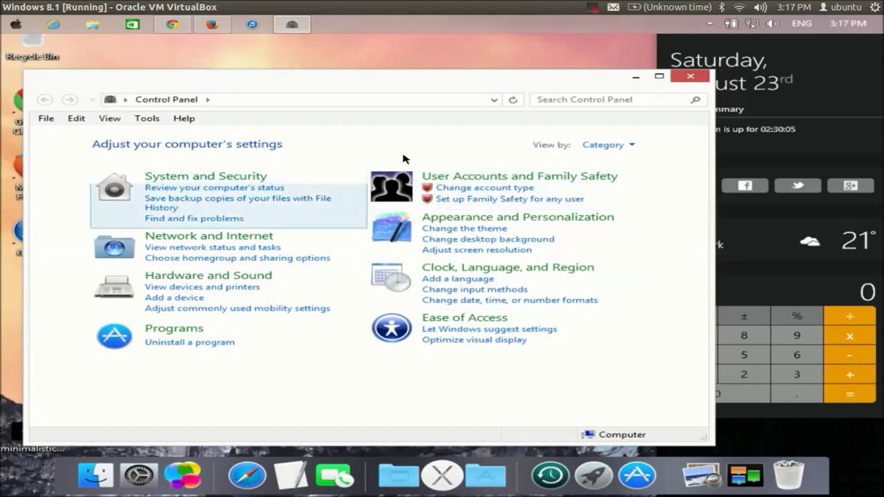
{"action": "left_click", "coordinate": [687, 77]}
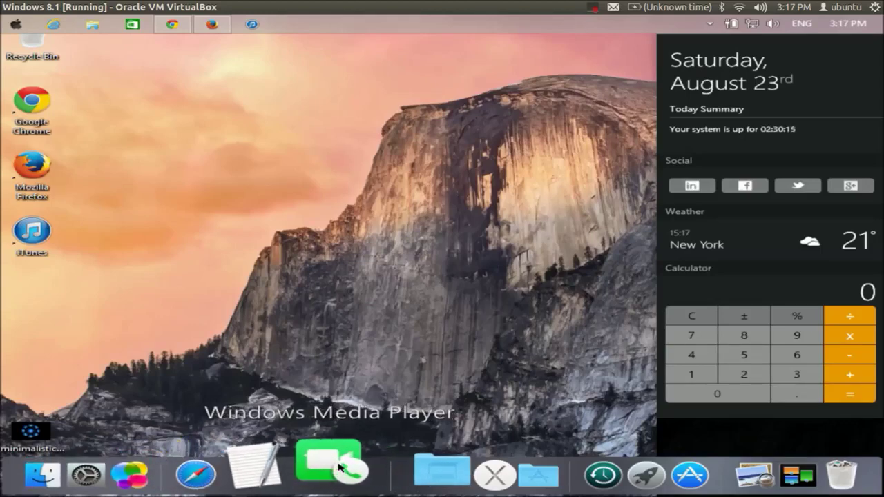
{"action": "left_click", "coordinate": [397, 466]}
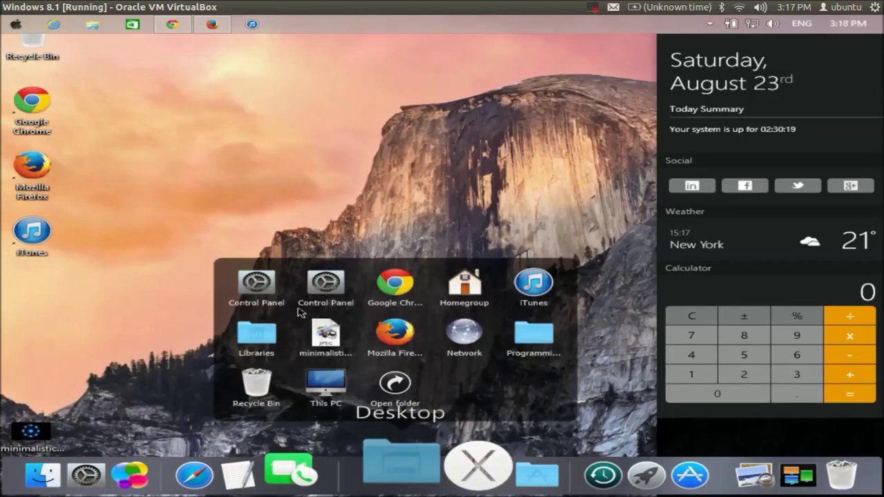
{"action": "left_click", "coordinate": [533, 335]}
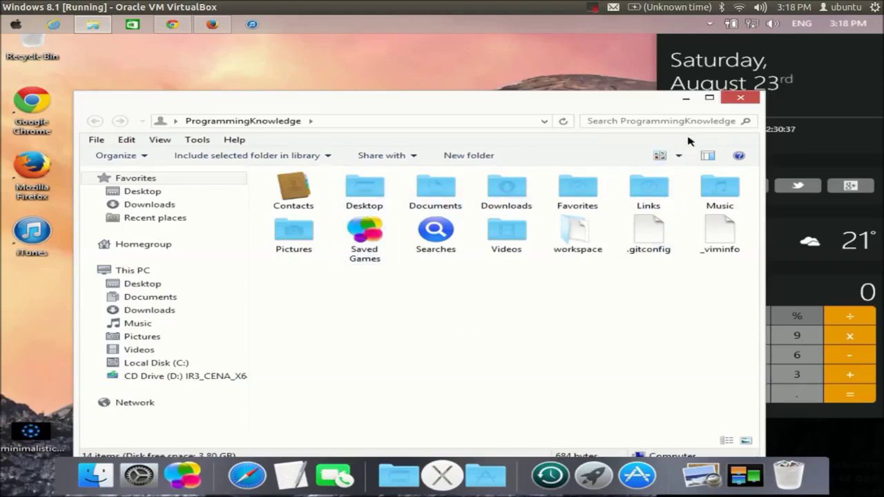
{"action": "left_click", "coordinate": [743, 100]}
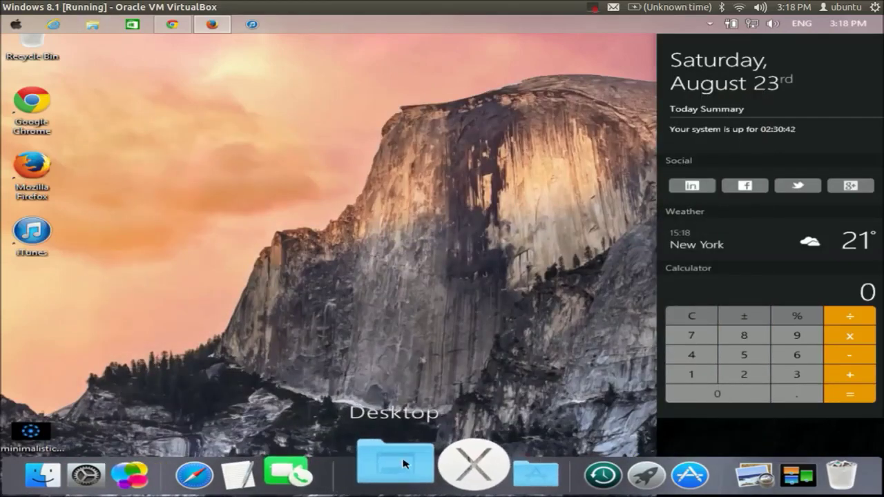
Expand the dock's Drives stack, view the contents of Local Disk (C:) and close the window
{"action": "left_click", "coordinate": [482, 464]}
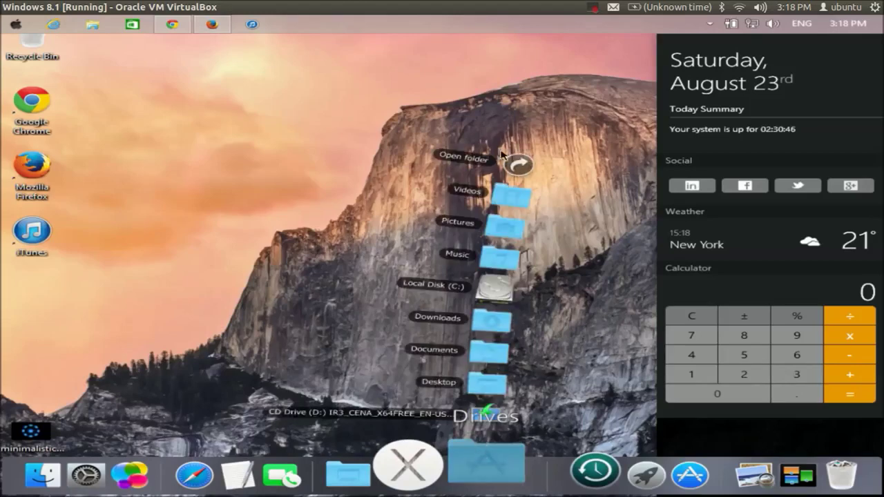
{"action": "left_click", "coordinate": [481, 463]}
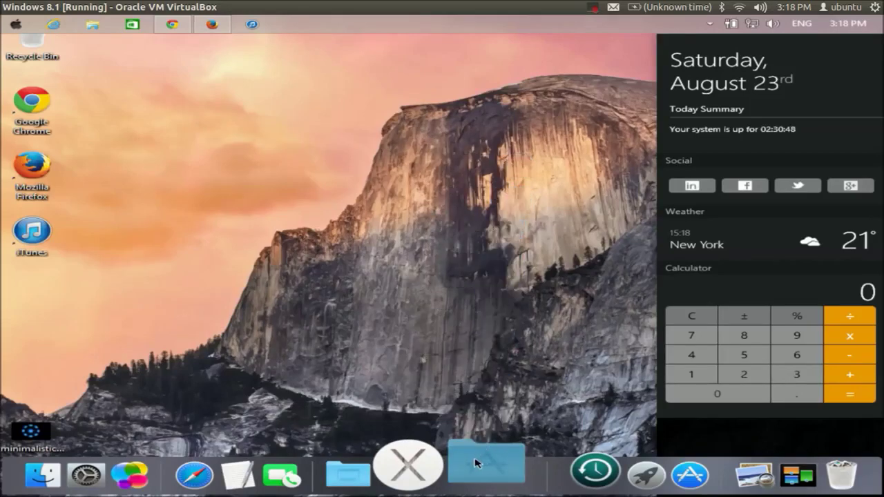
{"action": "left_click", "coordinate": [477, 462]}
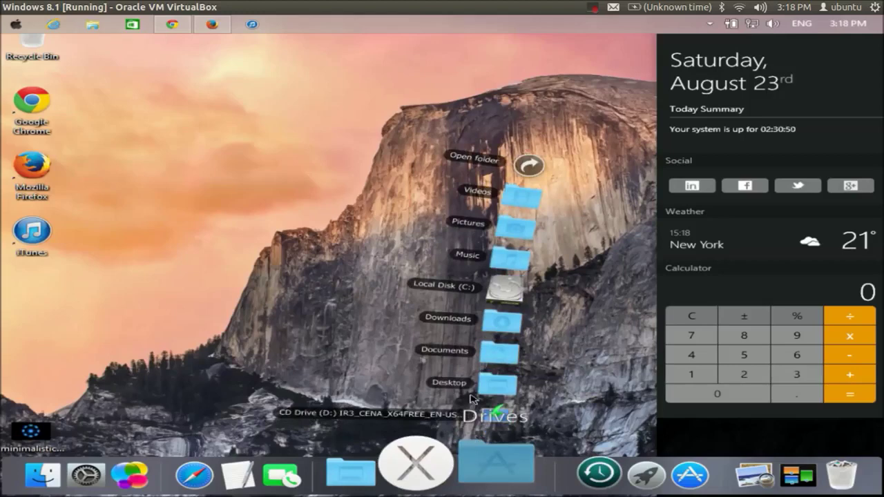
{"action": "left_click", "coordinate": [503, 293]}
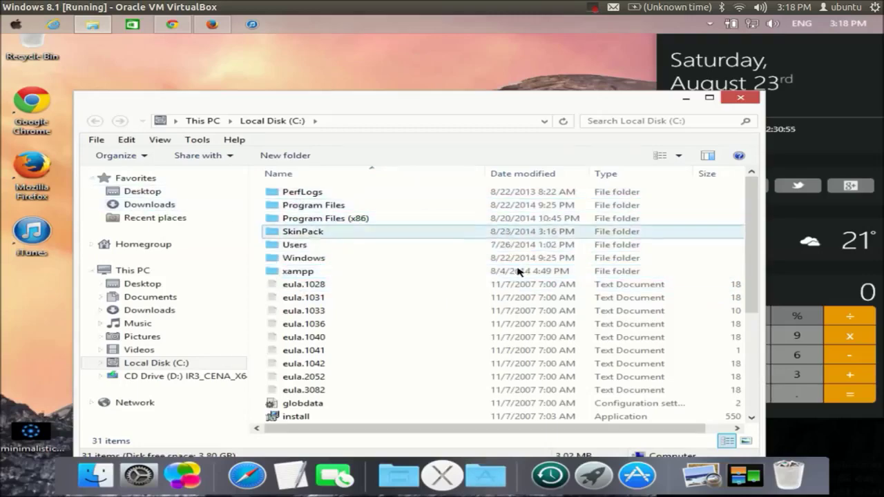
{"action": "left_click", "coordinate": [741, 97]}
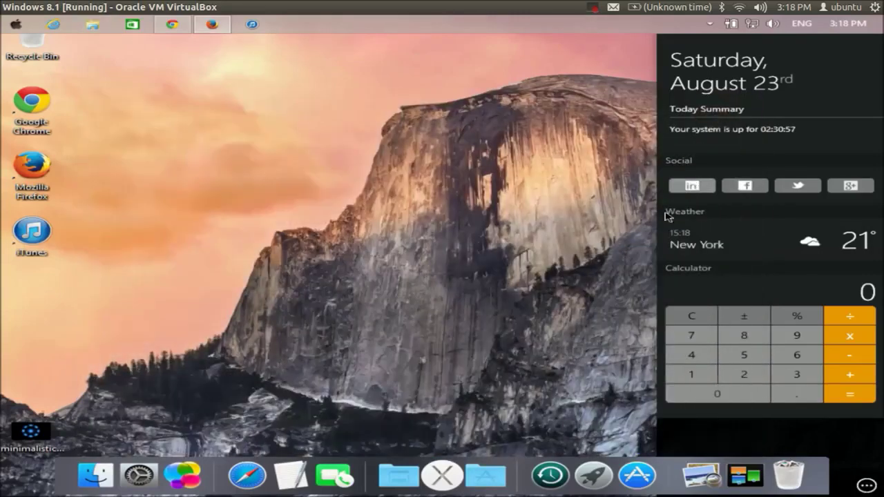
Show the dock's shutoff overlay, leave it through the home option and try the screen-corner trigger
{"action": "left_click", "coordinate": [549, 459]}
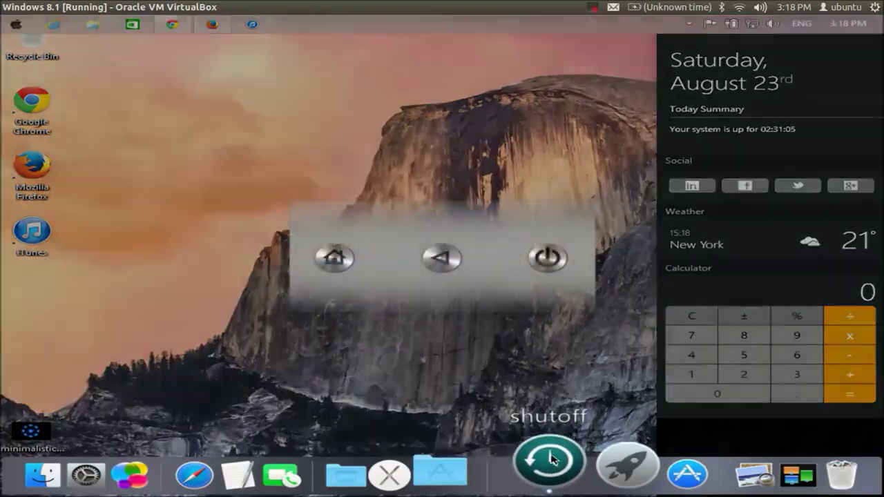
{"action": "left_click", "coordinate": [336, 257]}
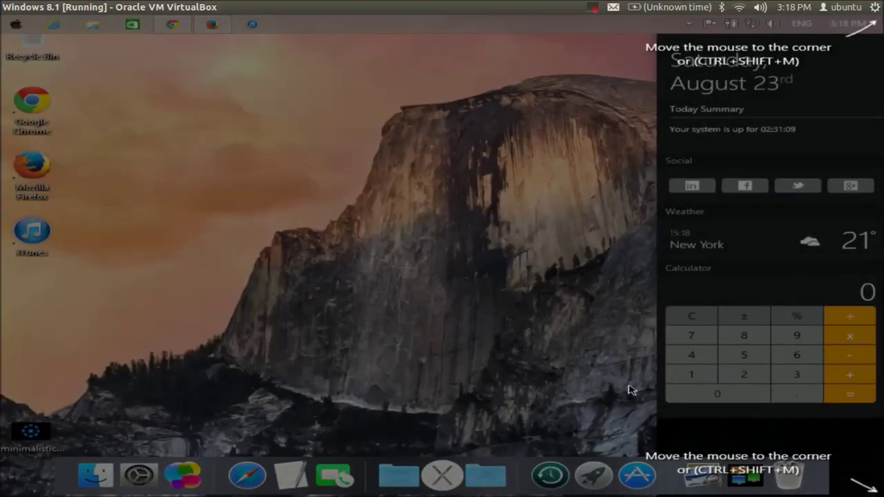
{"action": "mouse_move", "coordinate": [870, 30]}
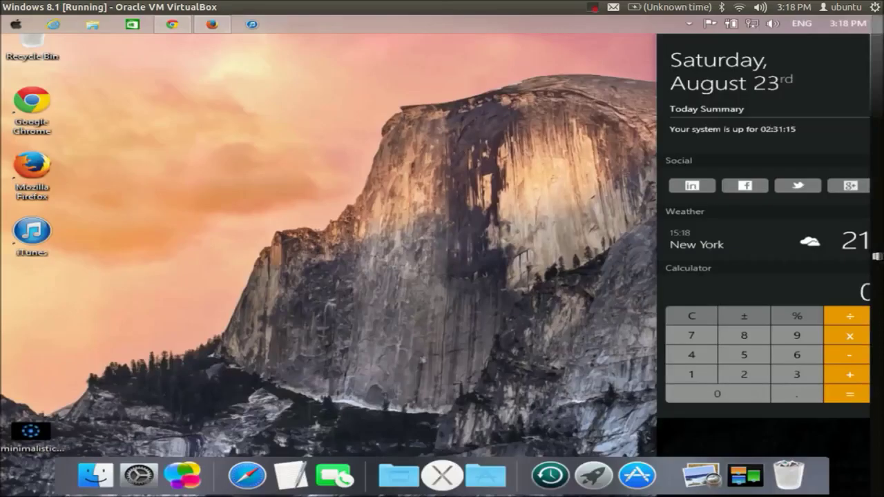
{"action": "mouse_move", "coordinate": [876, 256]}
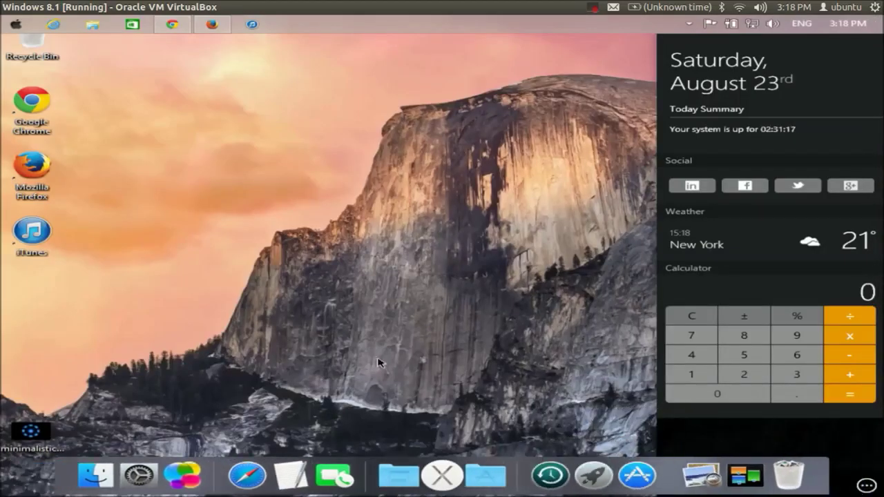
Open the launchpad from the dock, browse both pages of its shortcuts and return to the desktop
{"action": "left_click", "coordinate": [595, 464]}
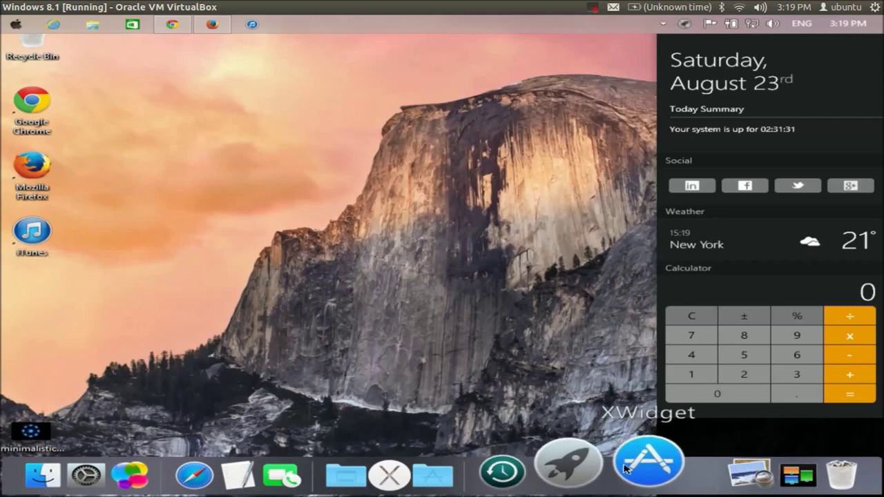
{"action": "left_click", "coordinate": [592, 10]}
{"action": "left_click", "coordinate": [601, 42]}
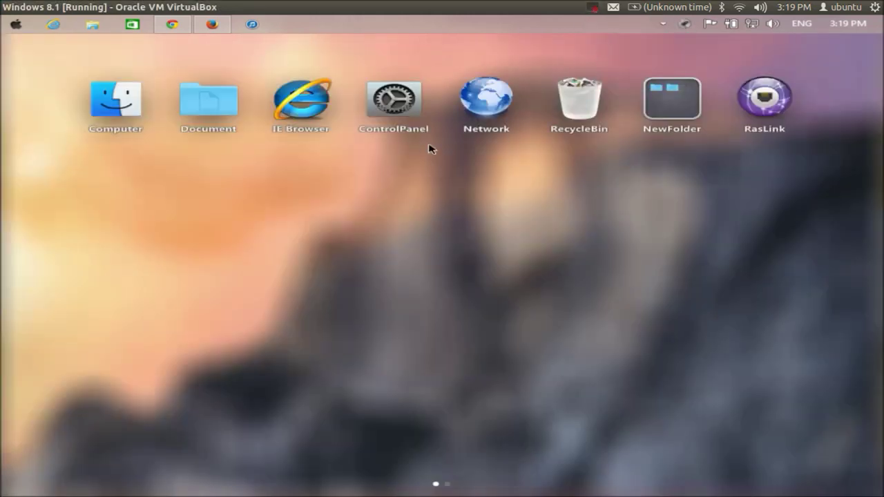
{"action": "left_click_drag", "start_coordinate": [415, 154], "coordinate": [217, 184]}
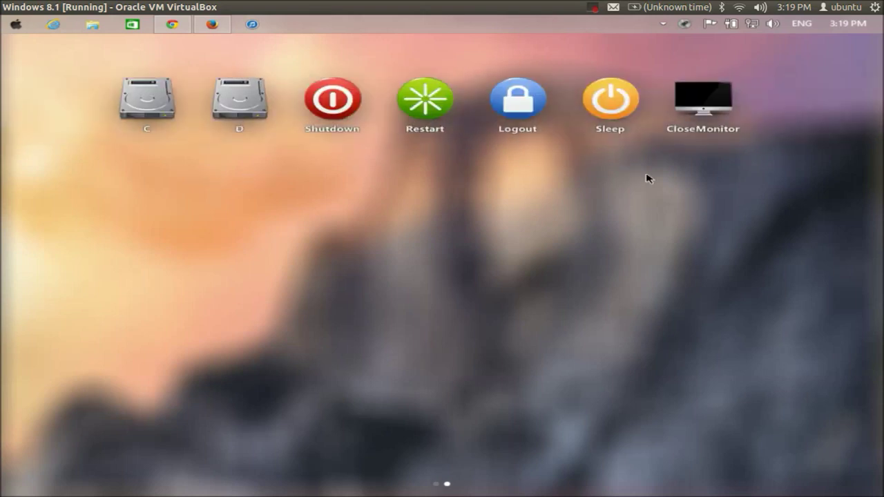
{"action": "left_click_drag", "start_coordinate": [512, 187], "coordinate": [691, 162]}
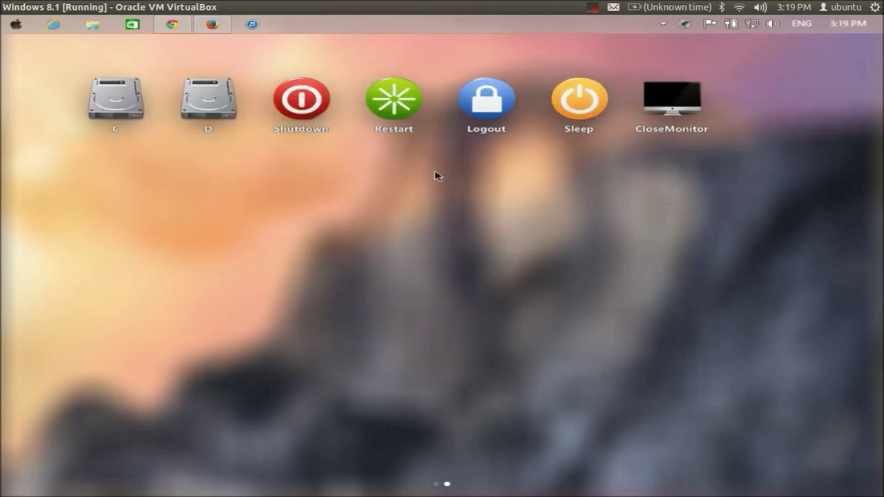
{"action": "left_click_drag", "start_coordinate": [338, 175], "coordinate": [606, 173]}
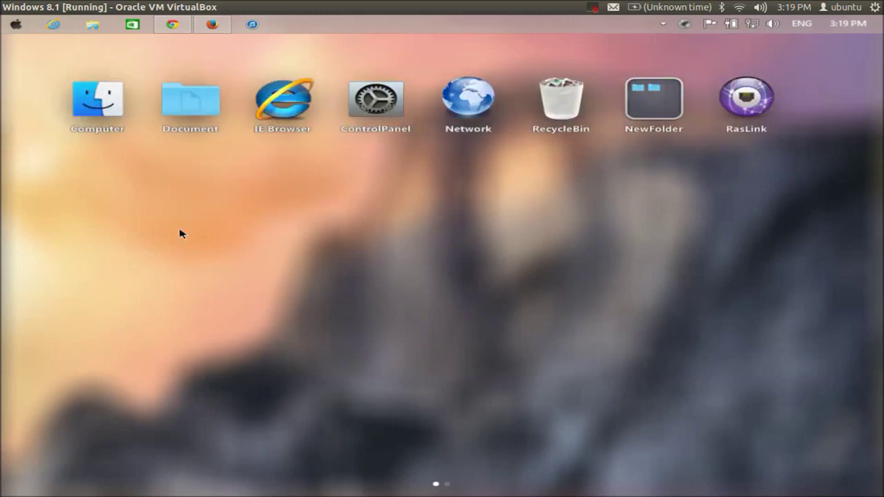
{"action": "left_click_drag", "start_coordinate": [348, 216], "coordinate": [574, 215]}
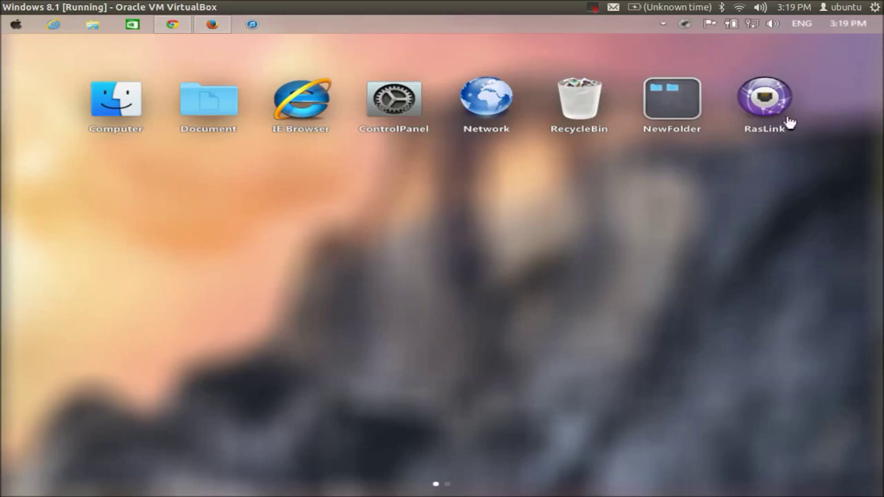
{"action": "left_click_drag", "start_coordinate": [6, 103], "coordinate": [474, 490]}
{"action": "left_click", "coordinate": [448, 486]}
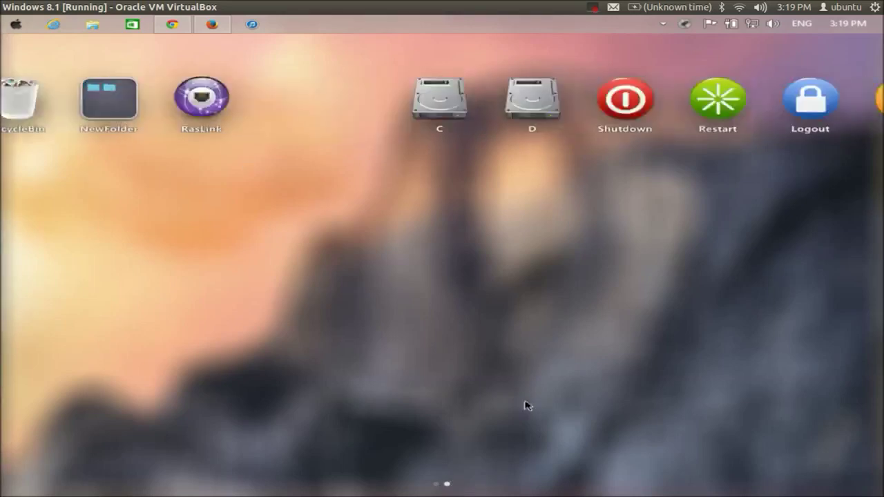
{"action": "left_click", "coordinate": [663, 110]}
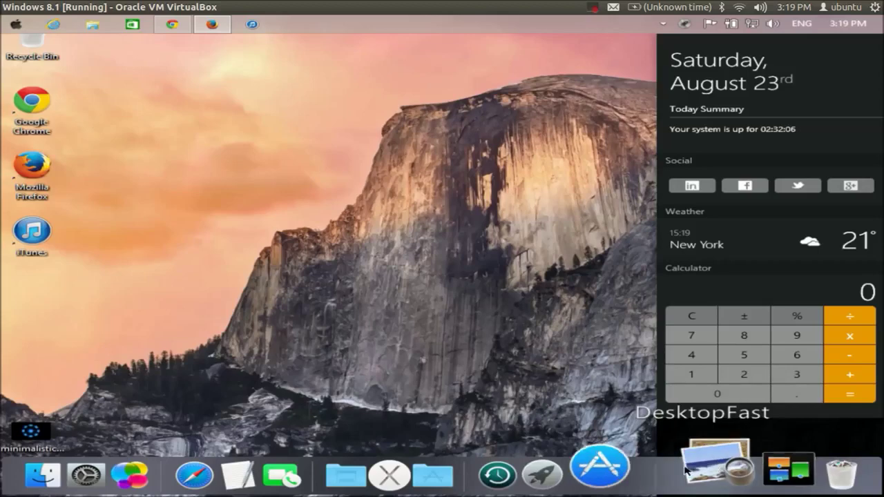
View and close the Recycle Bin, and use the dock's window switcher to bring up the desktop
{"action": "left_click", "coordinate": [793, 467]}
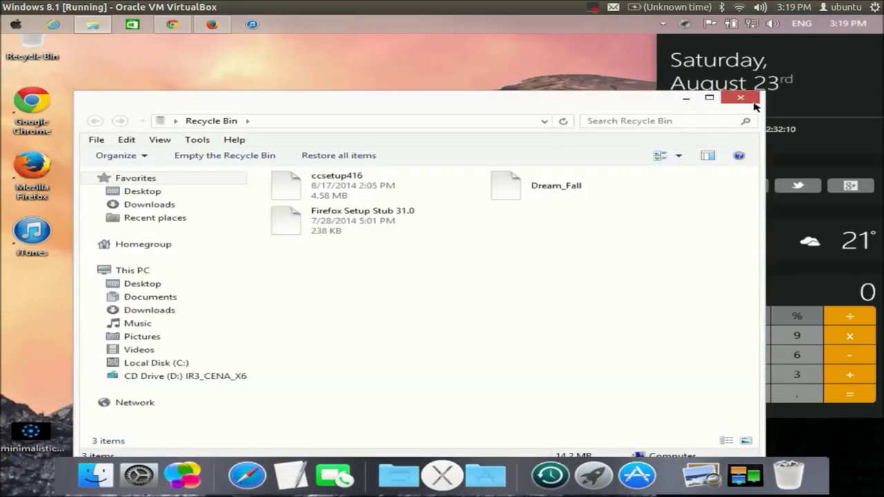
{"action": "left_click", "coordinate": [753, 101]}
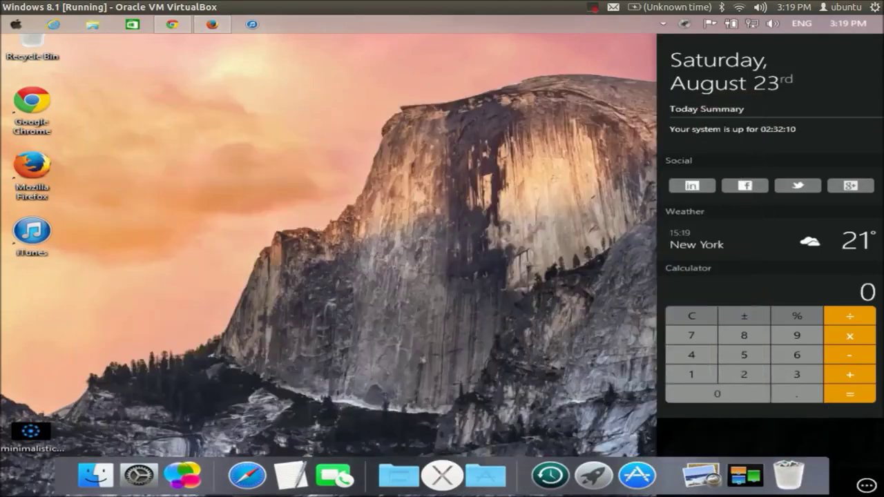
{"action": "left_click", "coordinate": [742, 473]}
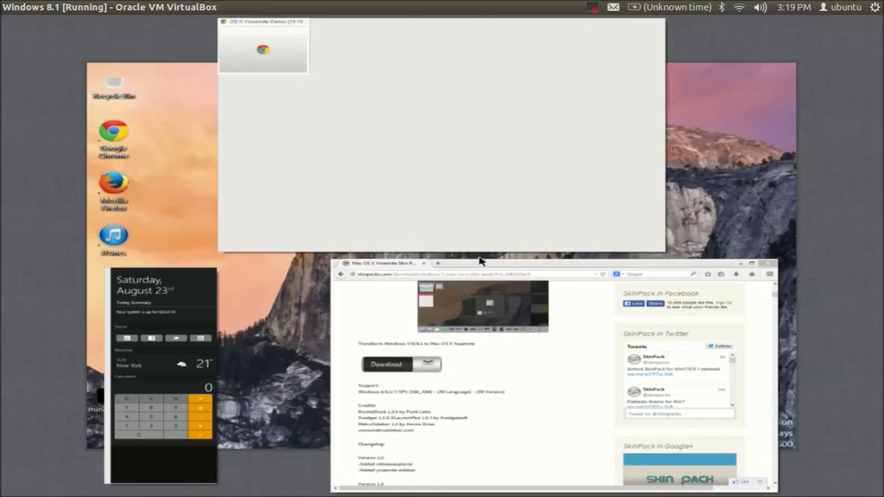
{"action": "left_click", "coordinate": [730, 162]}
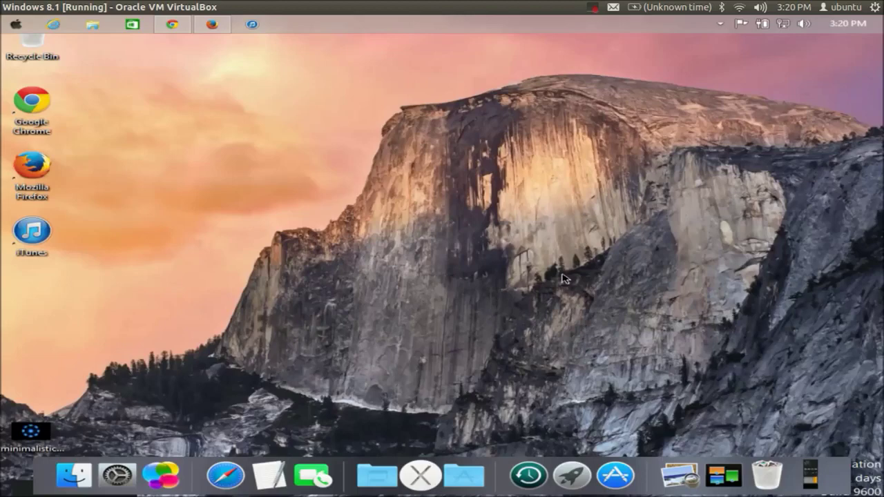
{"action": "left_click", "coordinate": [592, 8]}
{"action": "left_click", "coordinate": [598, 41]}
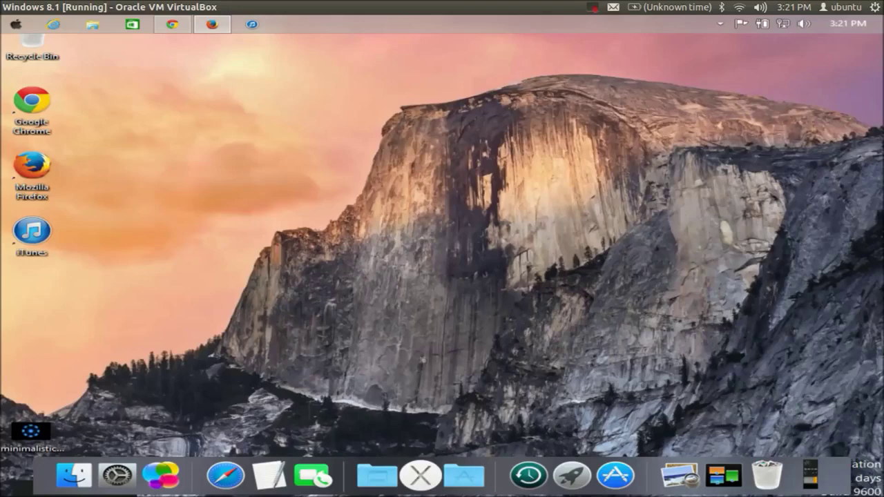
Search Windows for "skinpack_yo" and launch SkinPack Yosemite 2.0
{"action": "mouse_move", "coordinate": [883, 17]}
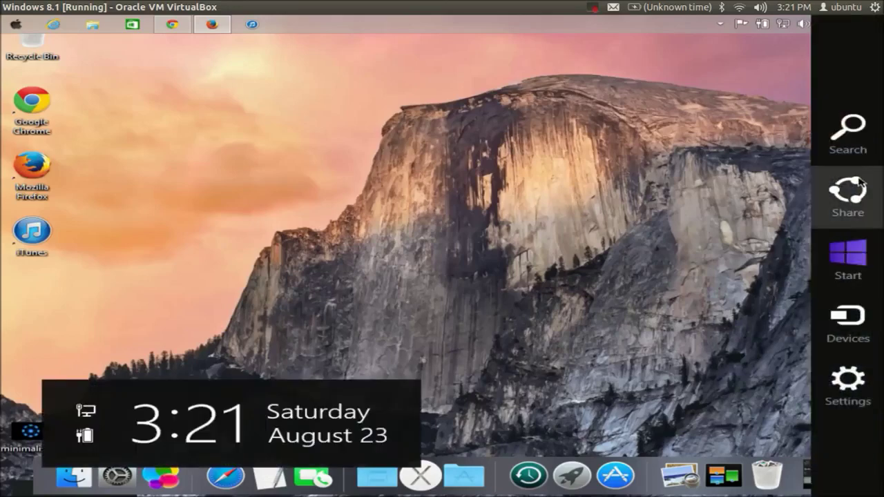
{"action": "left_click", "coordinate": [854, 140]}
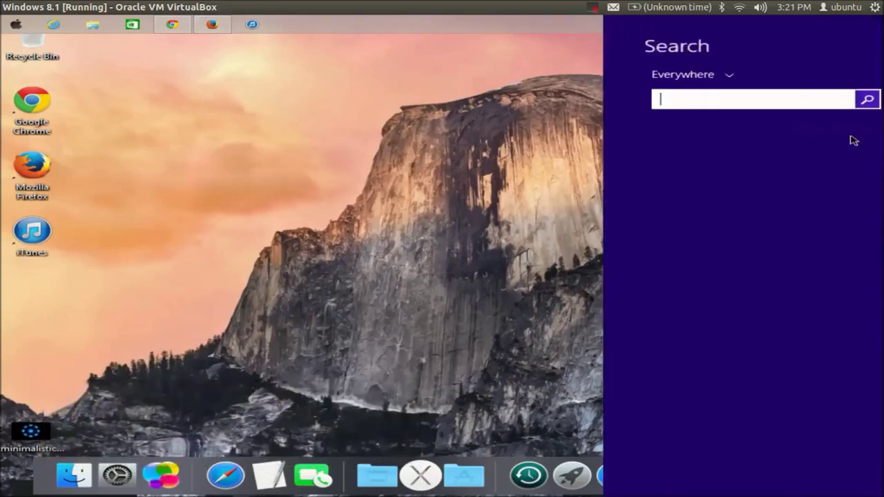
{"action": "type", "text": "s"}
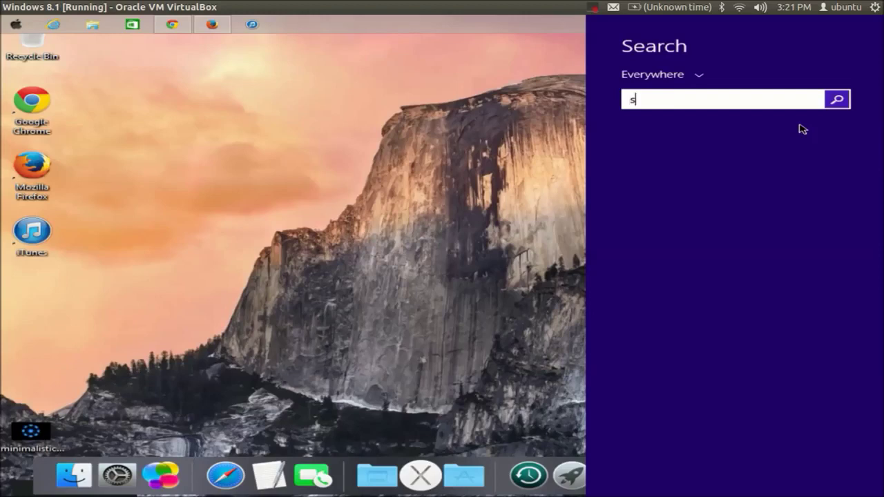
{"action": "type", "text": "kinpack_"}
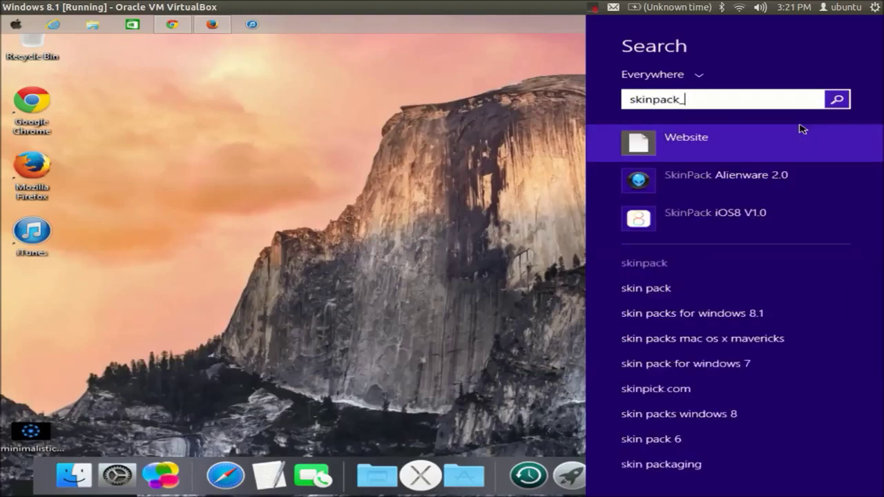
{"action": "type", "text": "yo"}
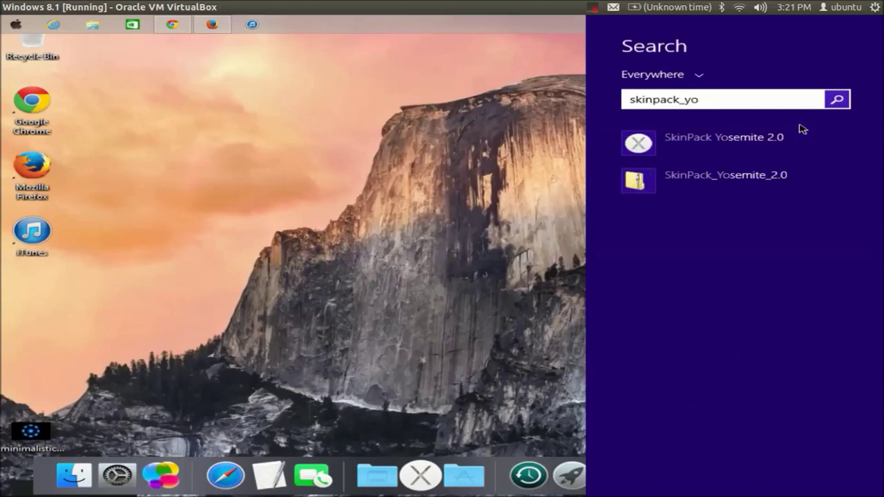
{"action": "left_click", "coordinate": [692, 143]}
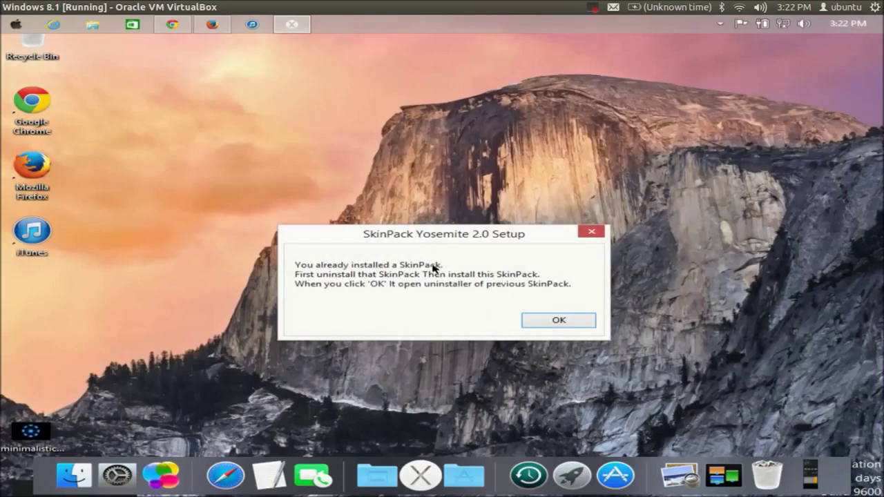
Start uninstalling all SkinPack Yosemite 2.0 components: Icons, Theme, RocketDock, YosemiteSidebar, leftsider, Switcher, and Remove Uninstaller & Backup Files
{"action": "left_click", "coordinate": [565, 321]}
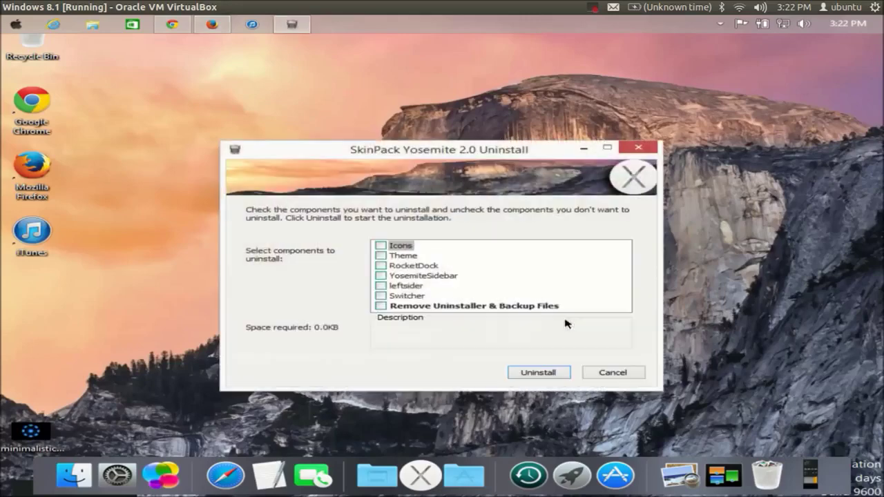
{"action": "left_click", "coordinate": [382, 246]}
{"action": "left_click", "coordinate": [382, 255]}
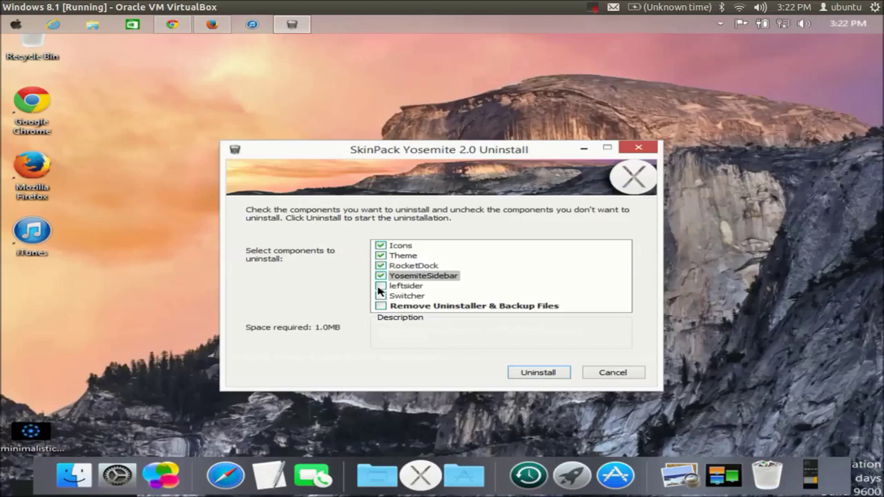
{"action": "left_click", "coordinate": [379, 287]}
{"action": "left_click", "coordinate": [381, 295]}
{"action": "left_click", "coordinate": [380, 306]}
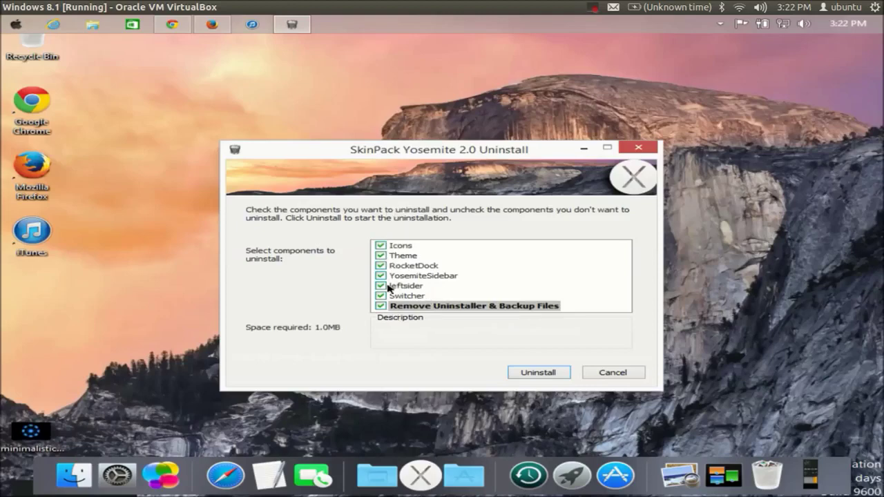
{"action": "left_click", "coordinate": [539, 372]}
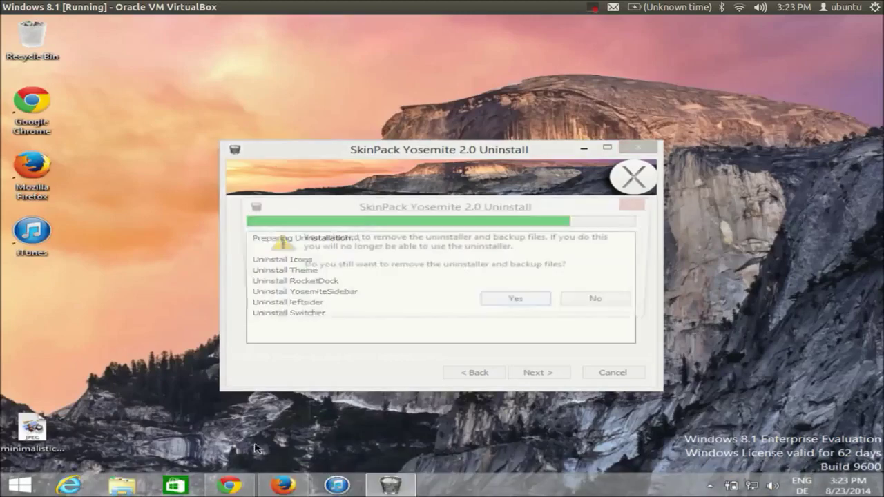
Close the Personalization window, agree to remove the uninstaller and backup files, and complete the uninstall wizard
{"action": "left_click", "coordinate": [500, 303]}
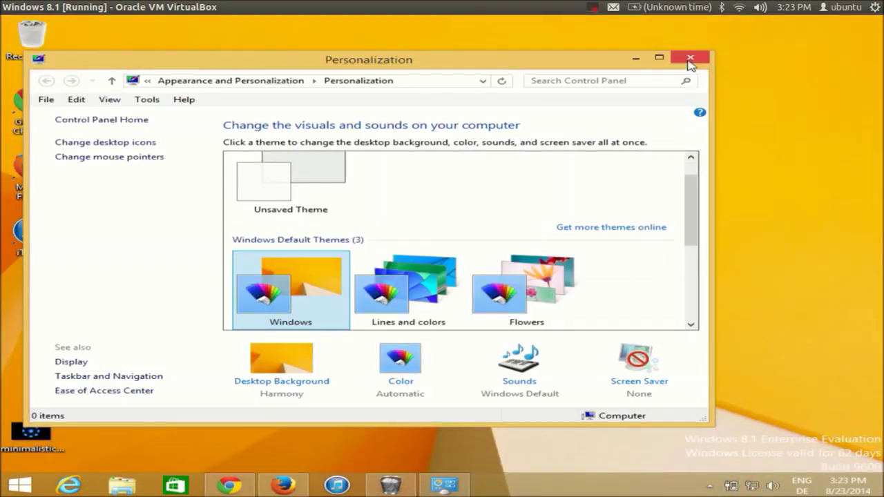
{"action": "left_click", "coordinate": [690, 62]}
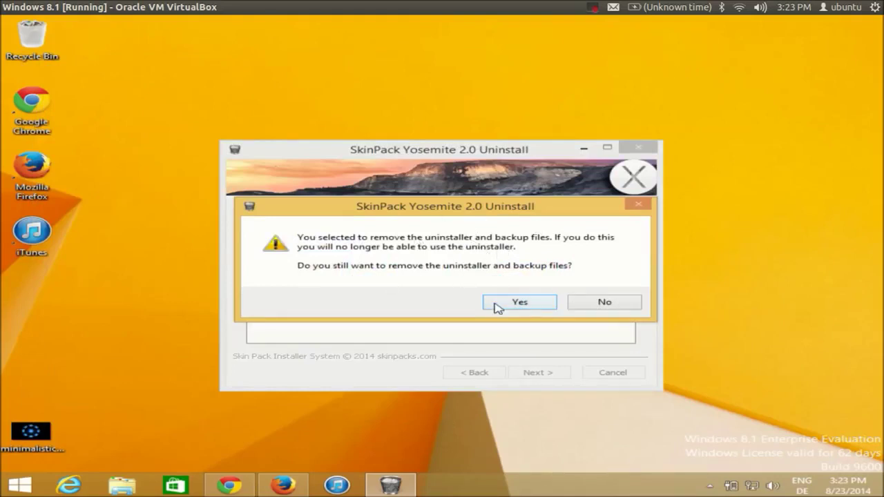
{"action": "left_click", "coordinate": [519, 302]}
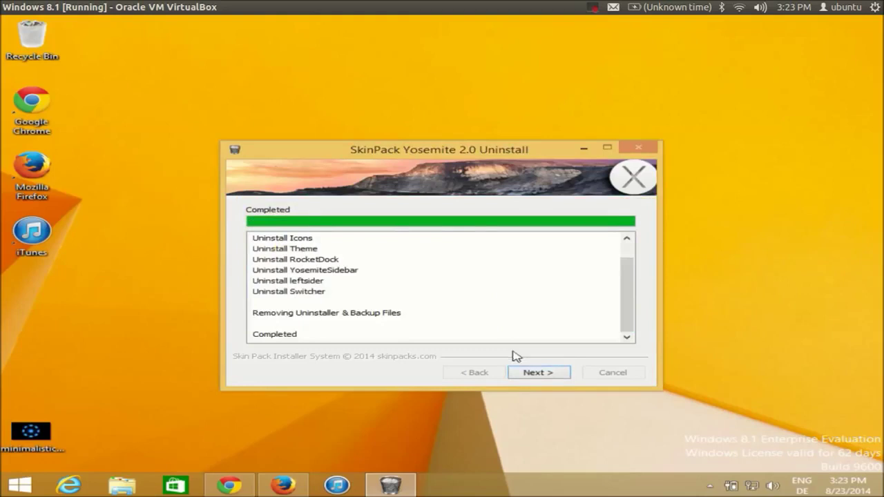
{"action": "left_click", "coordinate": [534, 378]}
{"action": "left_click", "coordinate": [534, 377]}
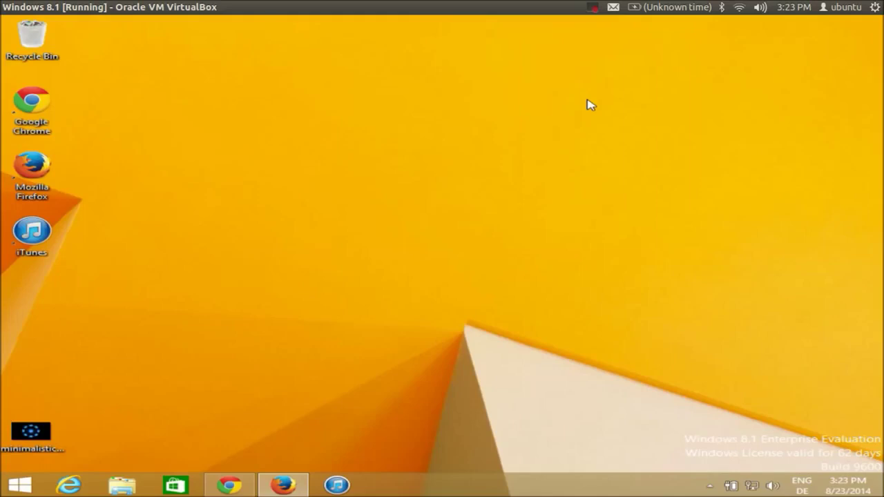
{"action": "left_click", "coordinate": [593, 8]}
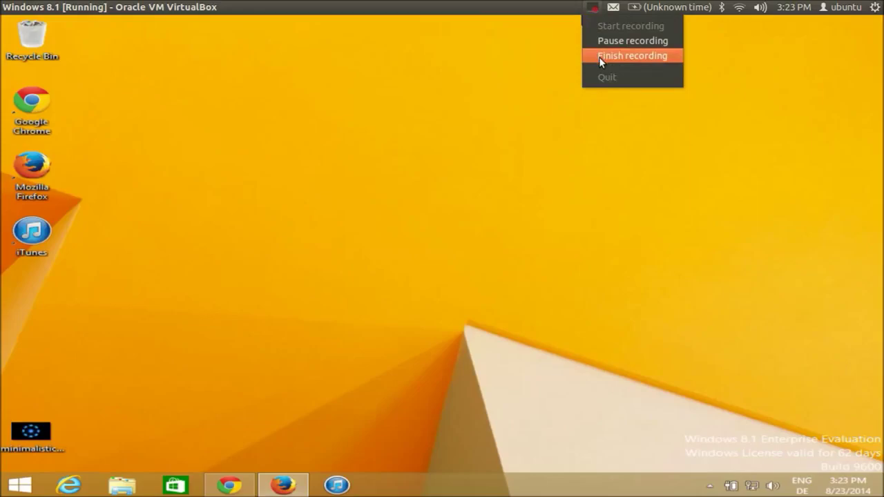